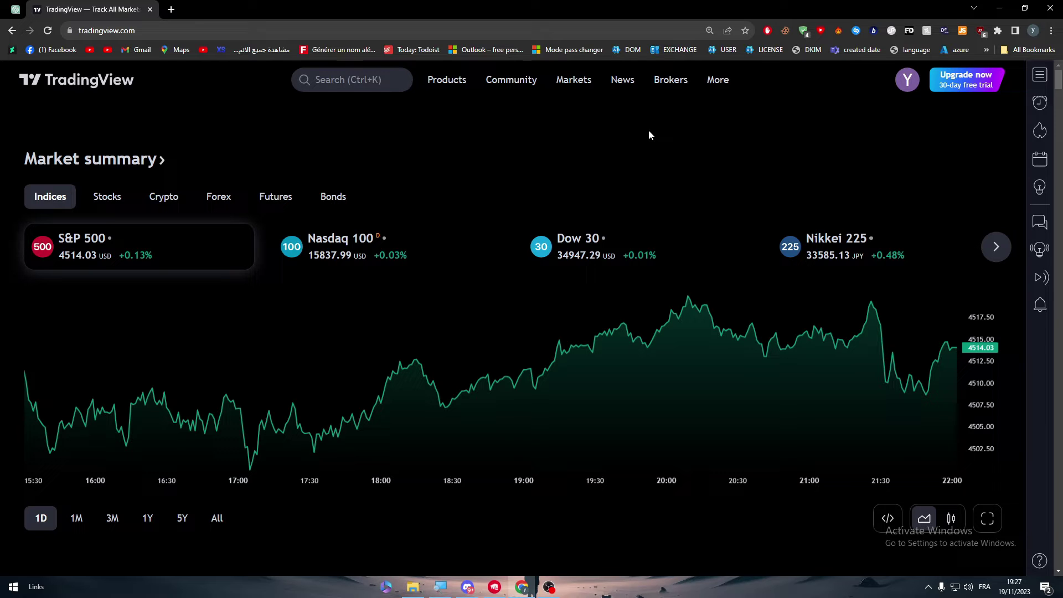
# Open Brokers > Compare and review and scroll through the broker cards from Capital.com to FOREX.com.
pyautogui.moveTo(603, 99)
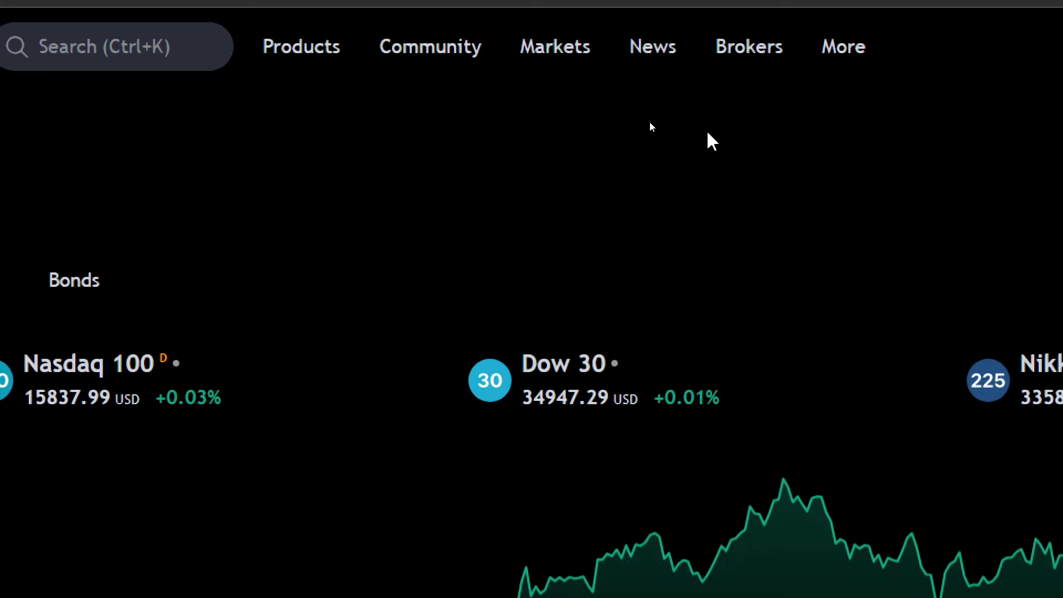
pyautogui.moveTo(385, 51)
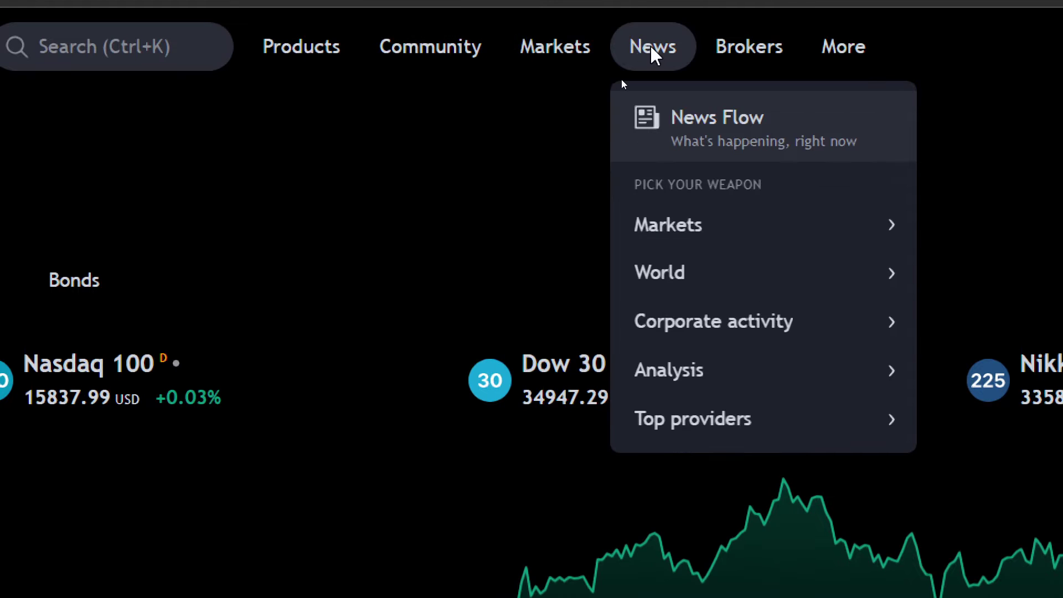
pyautogui.moveTo(756, 52)
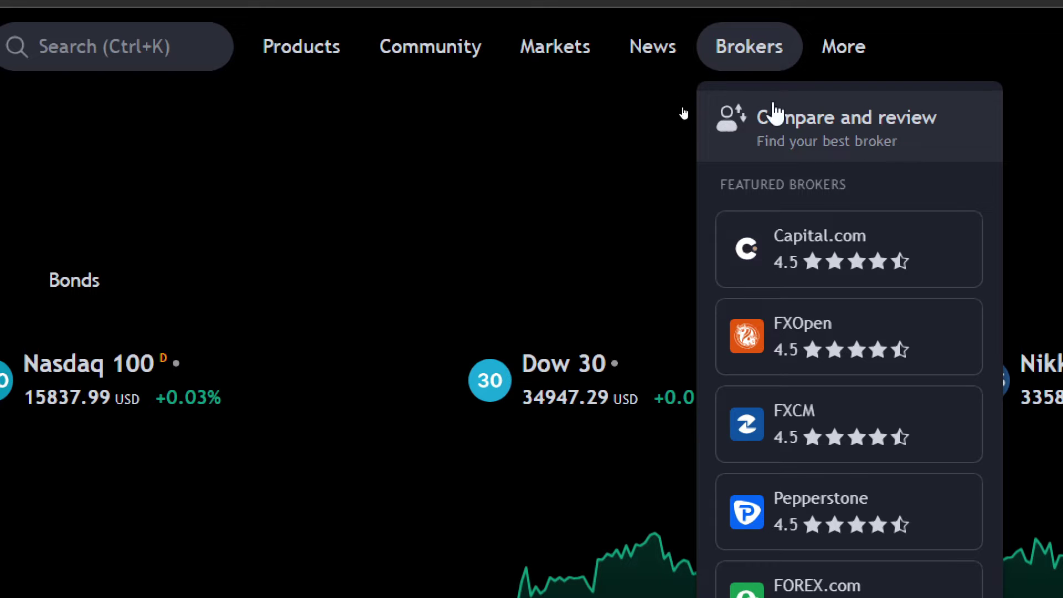
pyautogui.click(791, 114)
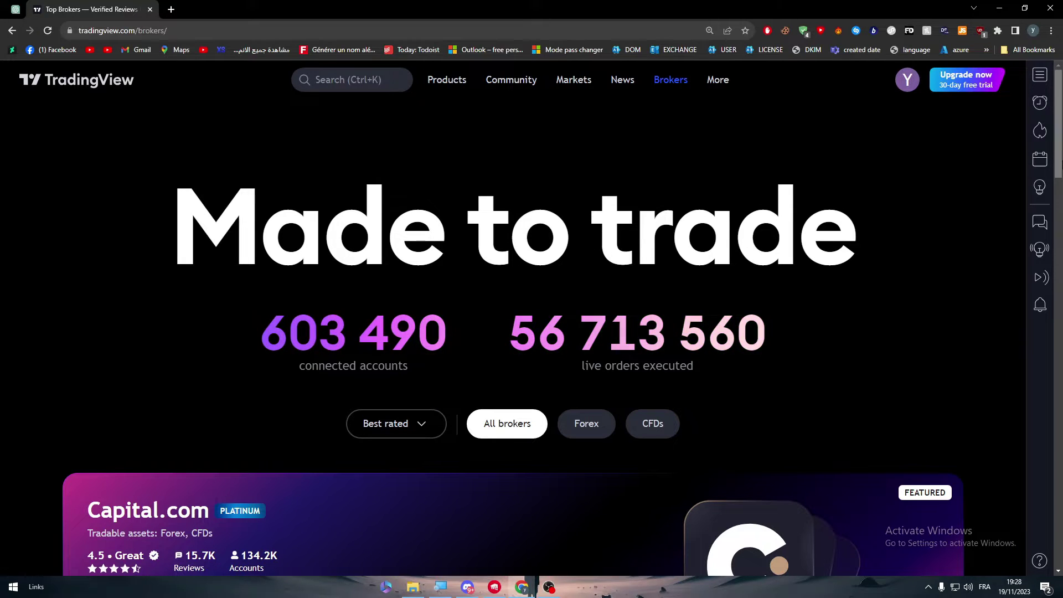
pyautogui.scroll(-5, 1037, 216)
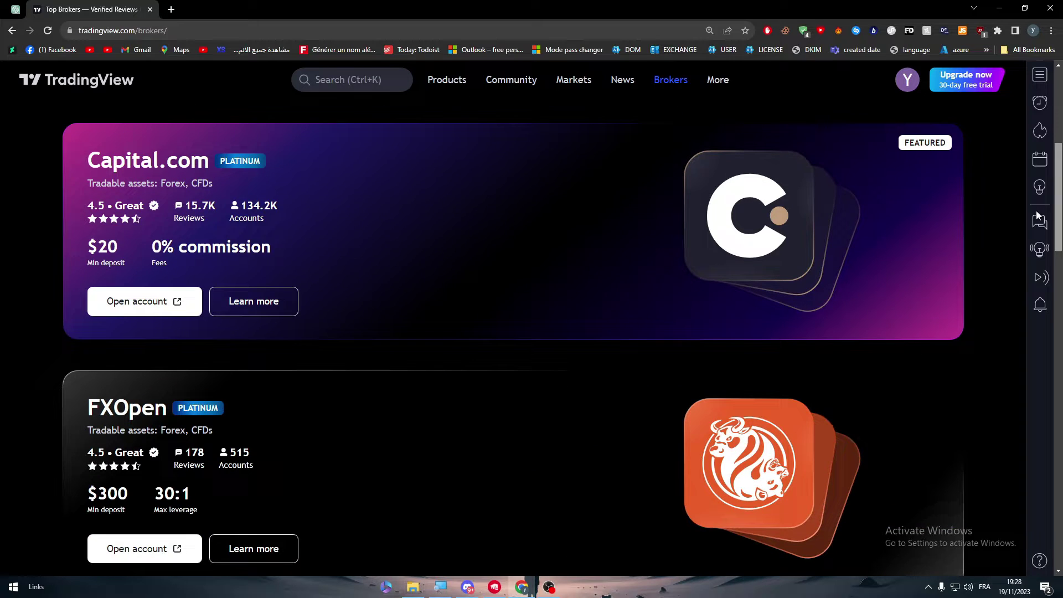
pyautogui.scroll(-5, 1030, 238)
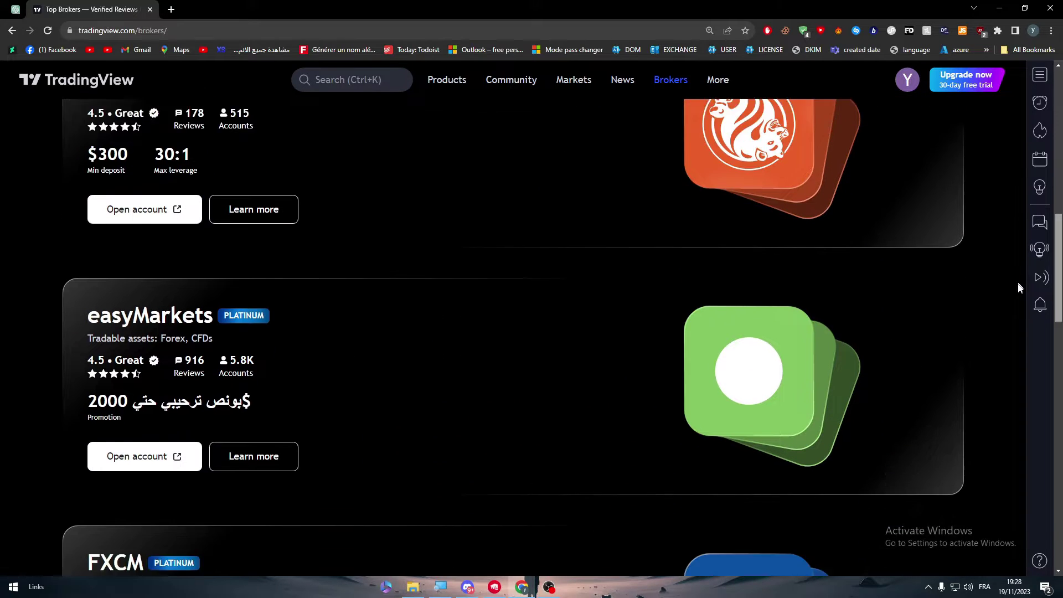
pyautogui.scroll(-6, 1016, 299)
pyautogui.scroll(-3, 1005, 363)
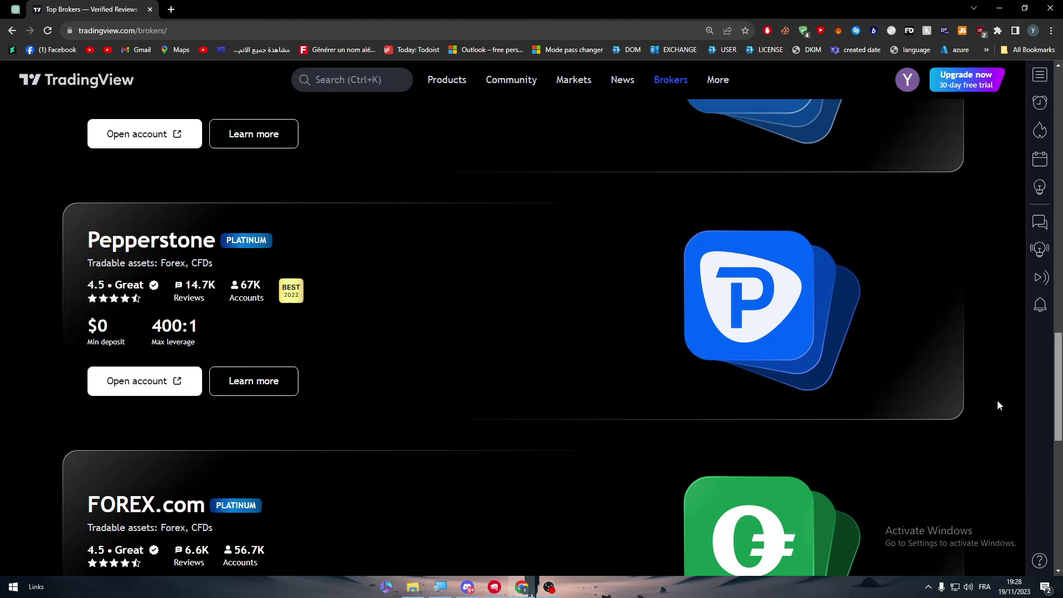
pyautogui.scroll(-3, 998, 404)
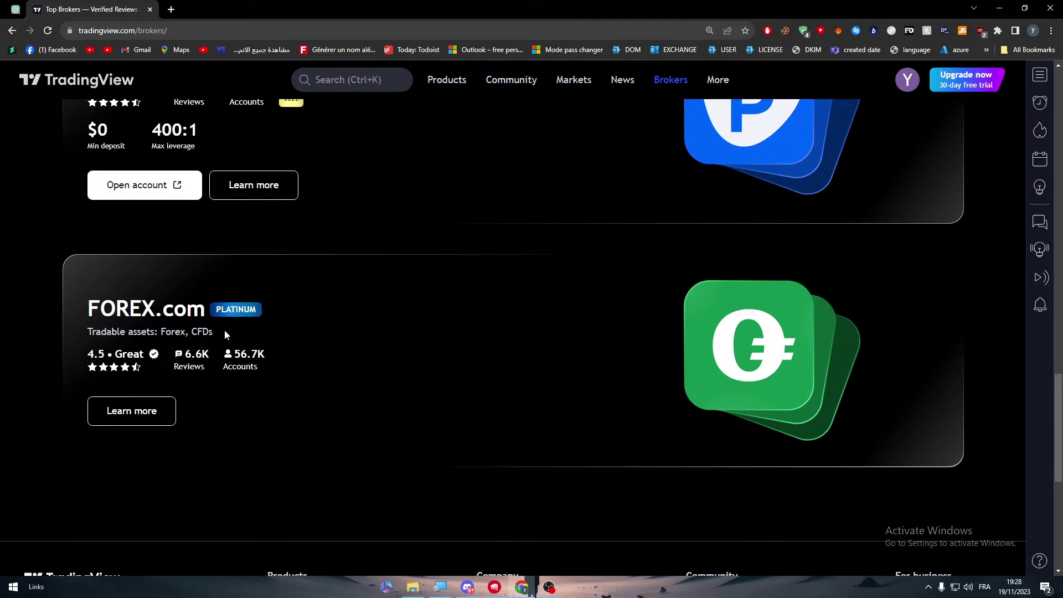
pyautogui.moveTo(1057, 424); pyautogui.dragTo(1057, 117)
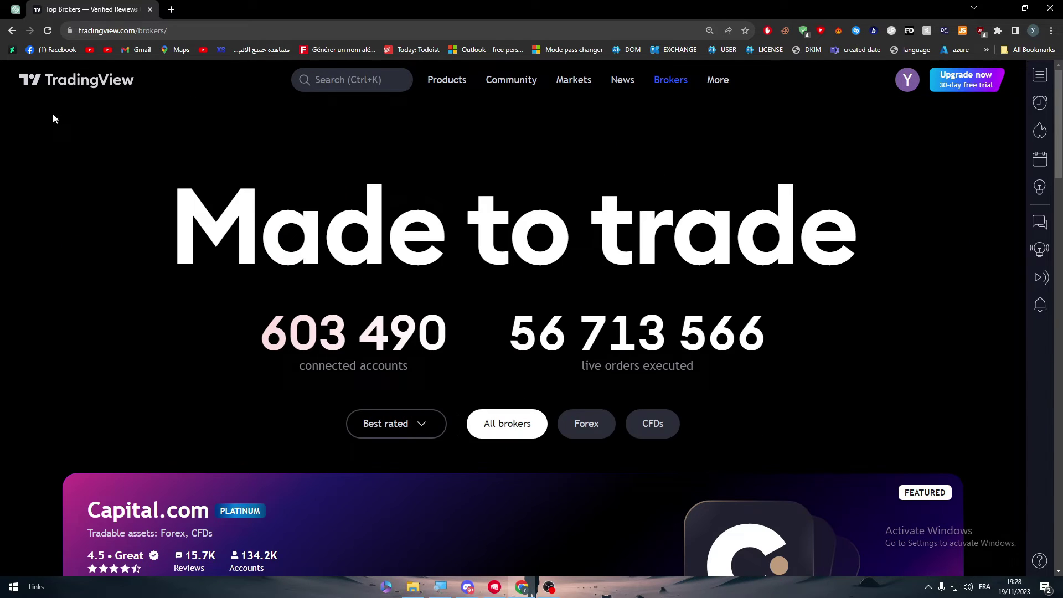
# Go from the TradingView home page to the Nasdaq 100 (NDX) page and scroll to its chart.
pyautogui.click(82, 85)
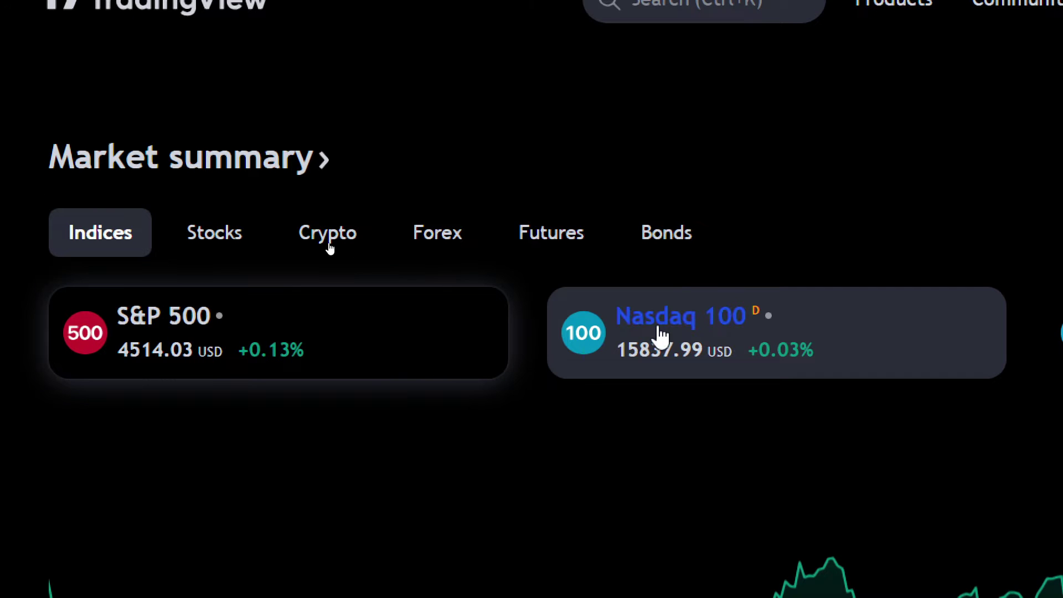
pyautogui.click(661, 336)
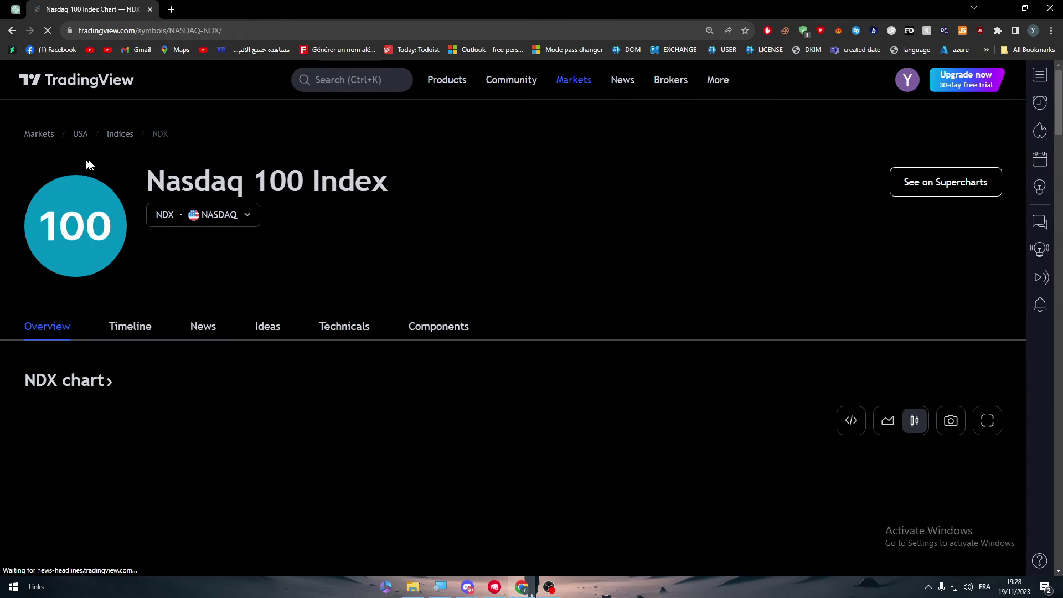
pyautogui.scroll(-5, 531, 310)
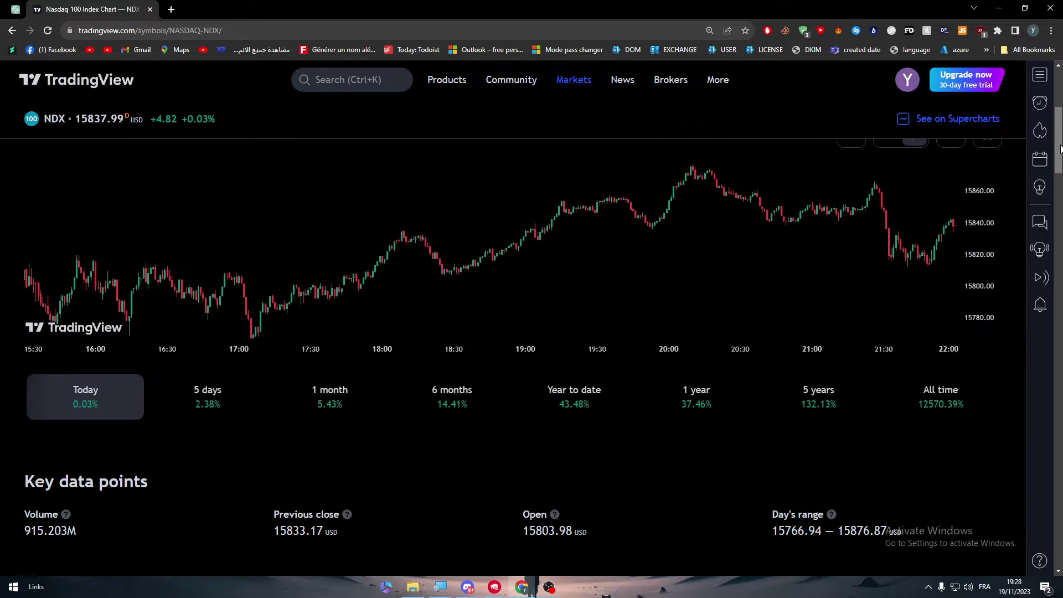
pyautogui.moveTo(1060, 158); pyautogui.dragTo(1023, 152)
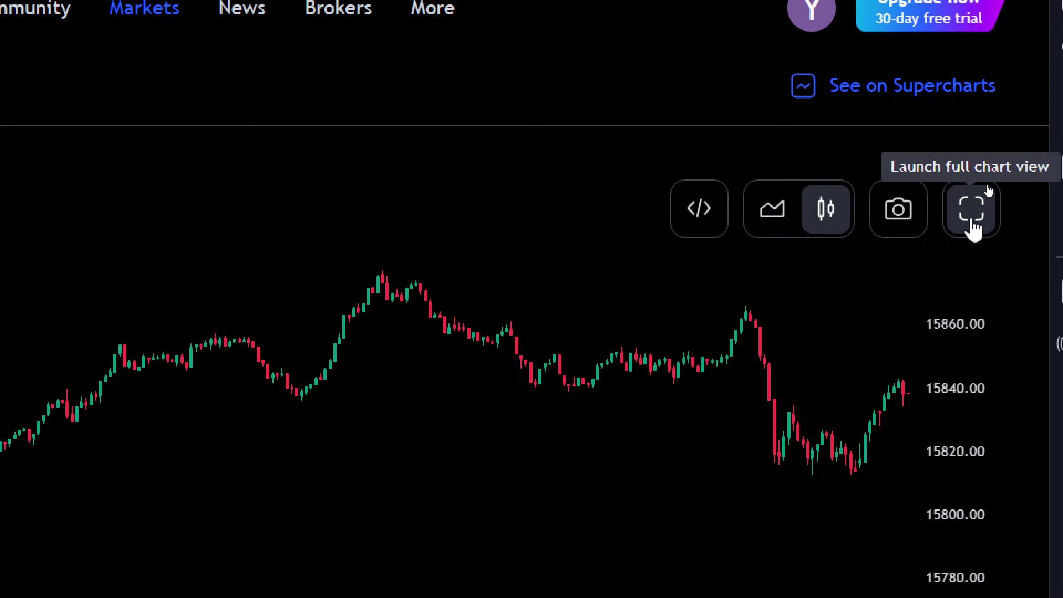
# Launch NDX in the full chart view and resize the chart pane against the Strategy Tester panel.
pyautogui.click(971, 221)
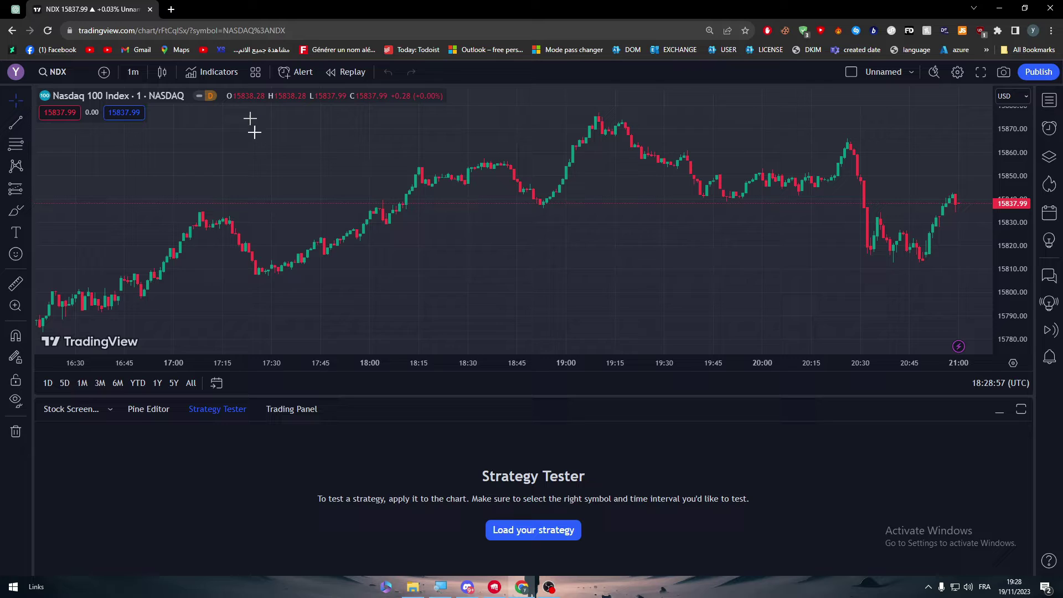
pyautogui.moveTo(490, 396); pyautogui.dragTo(490, 467)
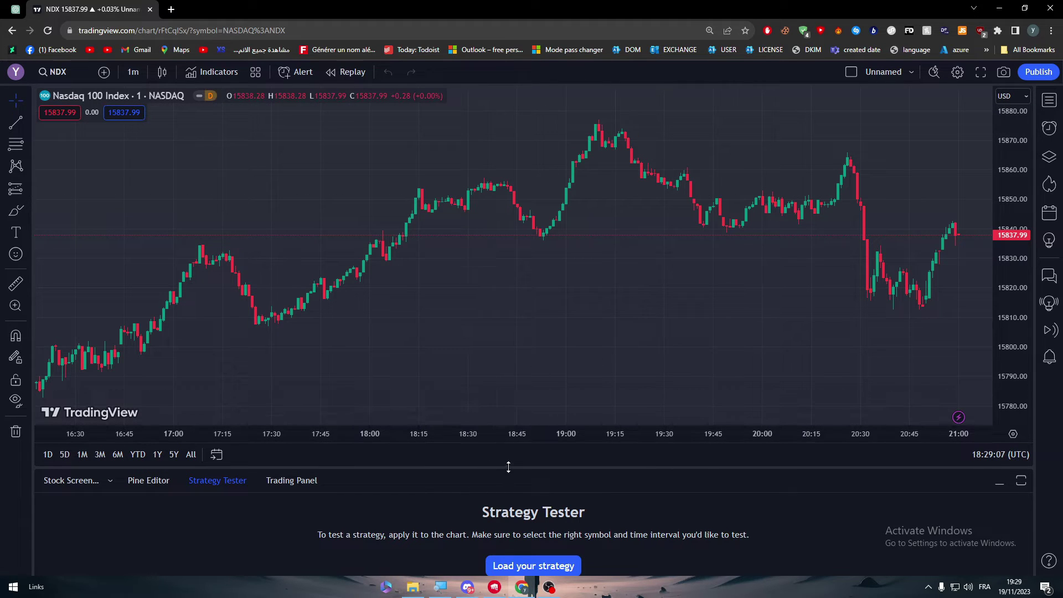
pyautogui.moveTo(508, 466); pyautogui.dragTo(512, 311)
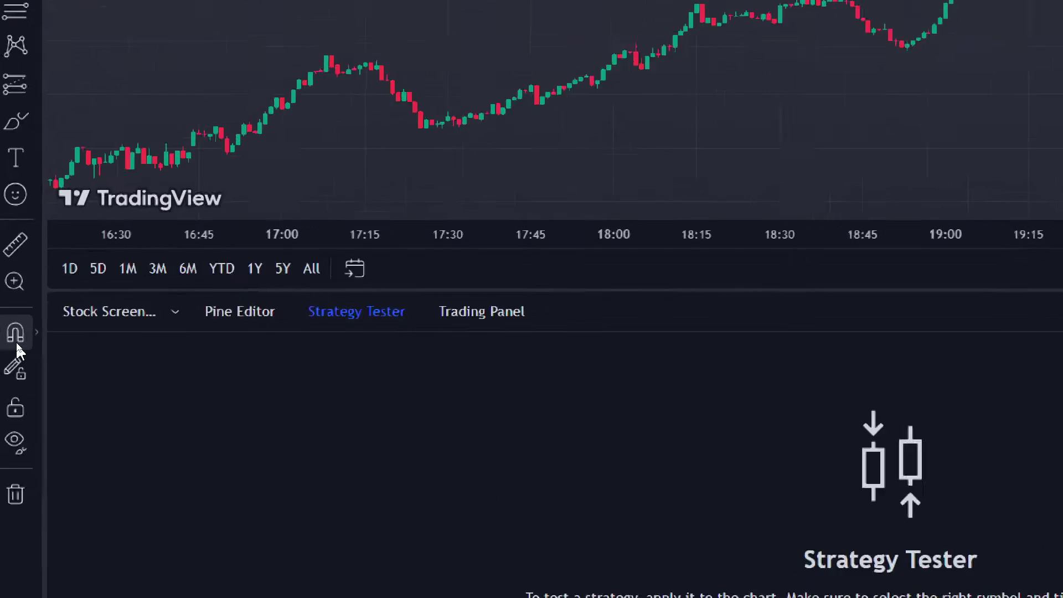
pyautogui.moveTo(156, 275); pyautogui.dragTo(92, 327)
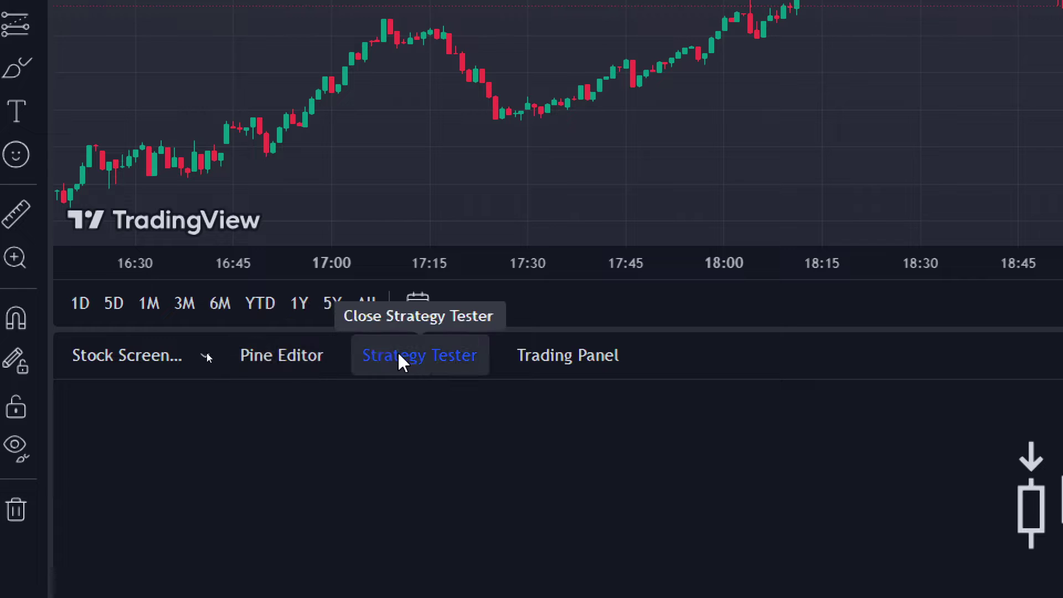
# Show all supported brokers in an enlarged Trading Panel and choose FOREX.com to connect.
pyautogui.click(588, 370)
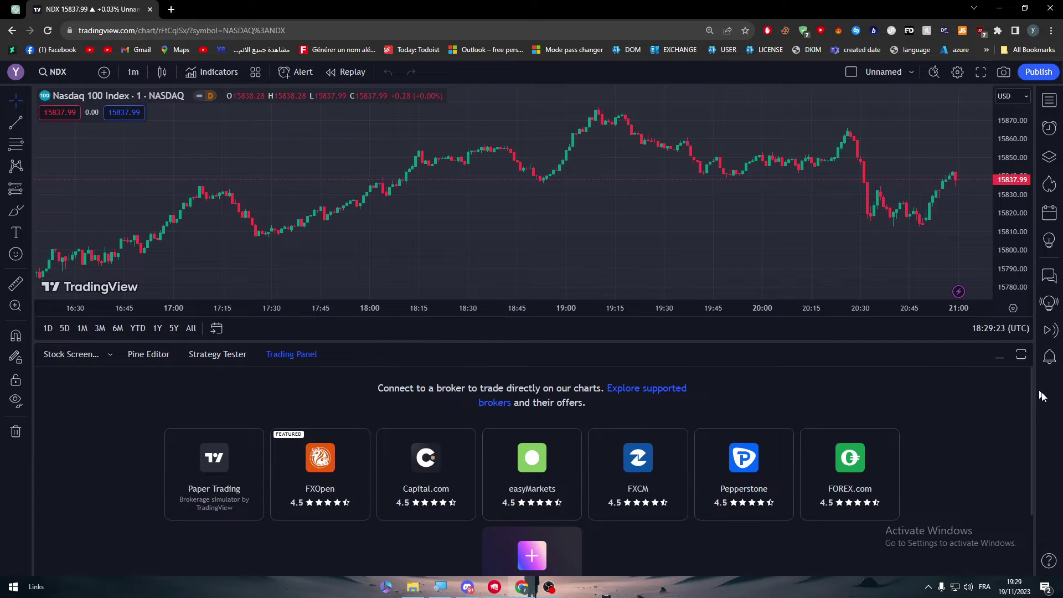
pyautogui.moveTo(1032, 398); pyautogui.dragTo(614, 561)
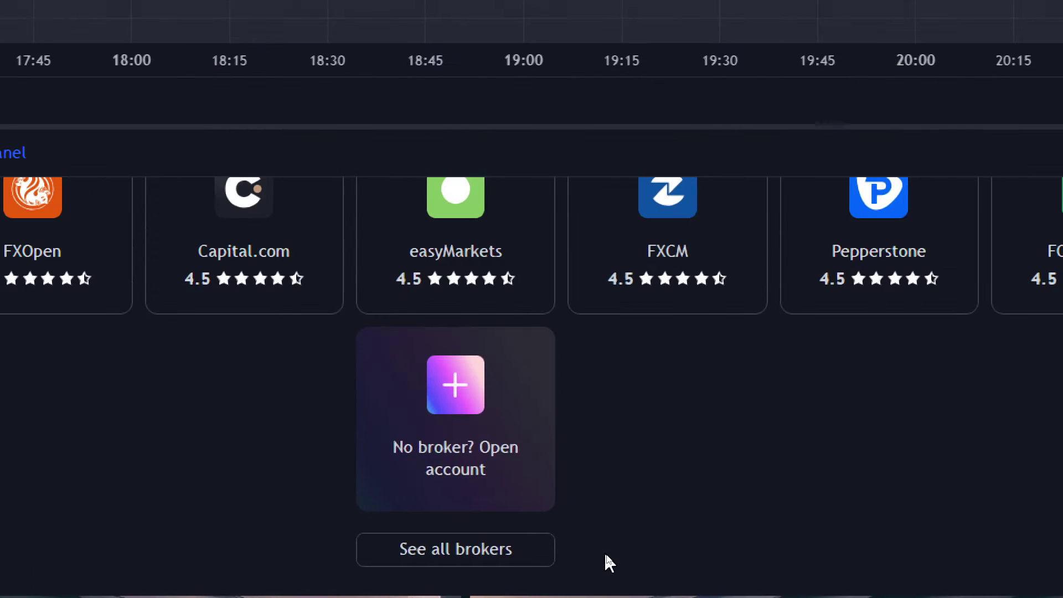
pyautogui.click(533, 555)
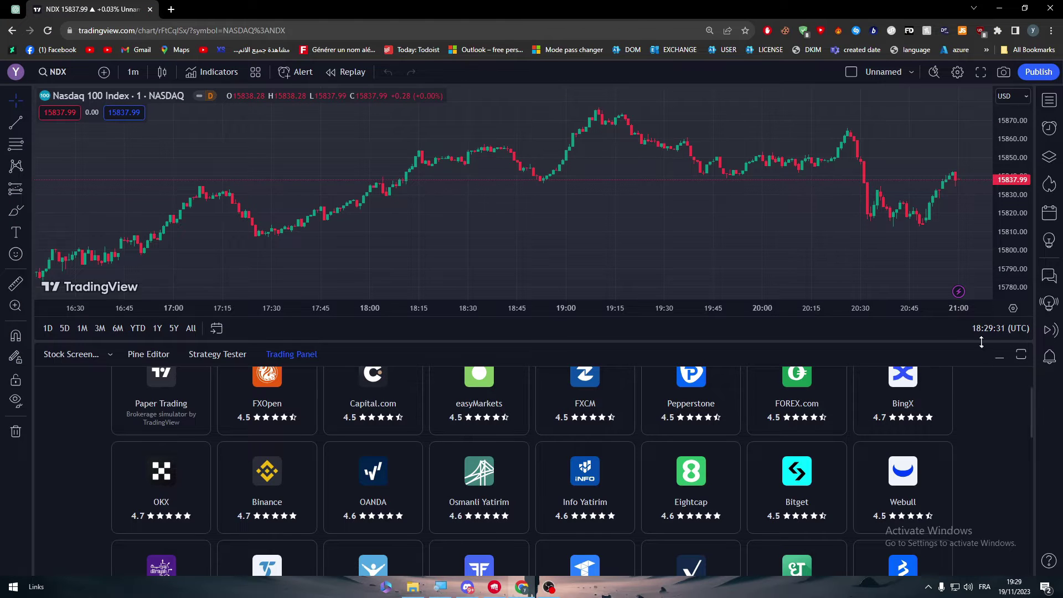
pyautogui.moveTo(981, 342); pyautogui.dragTo(981, 206)
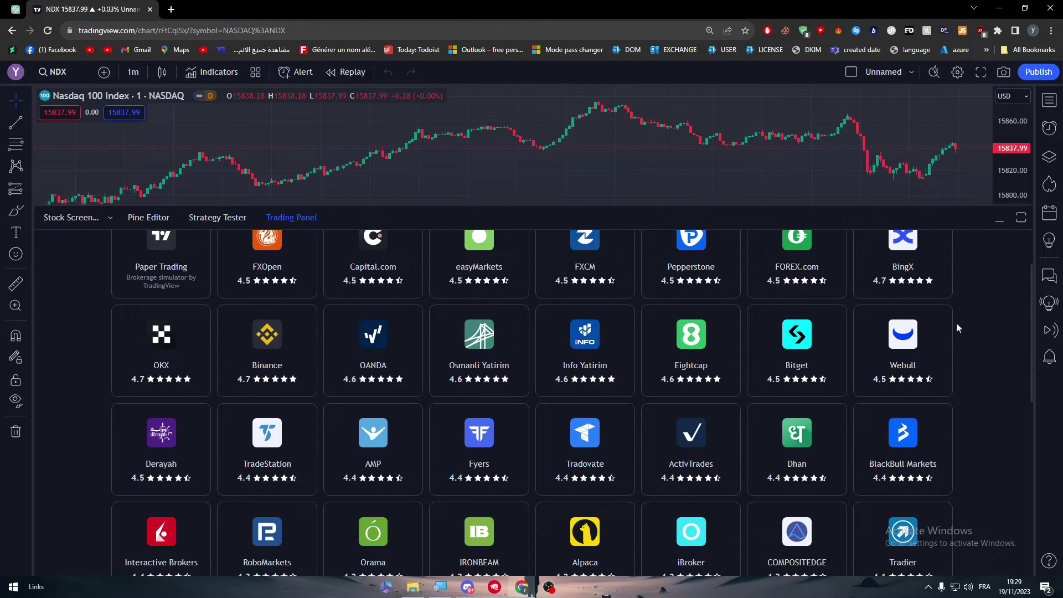
pyautogui.moveTo(1031, 381); pyautogui.dragTo(1033, 339)
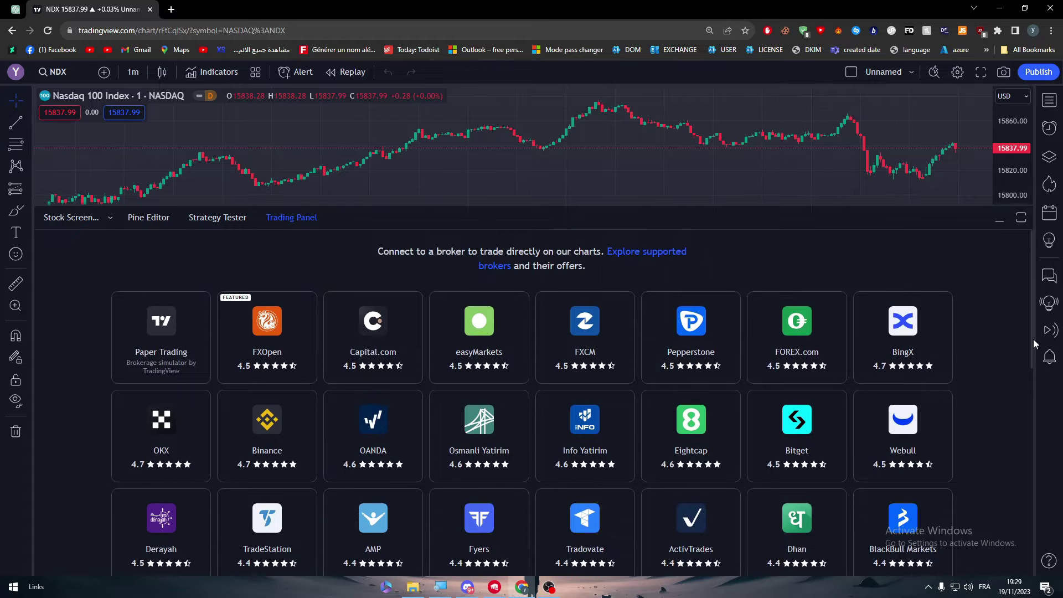
pyautogui.click(799, 330)
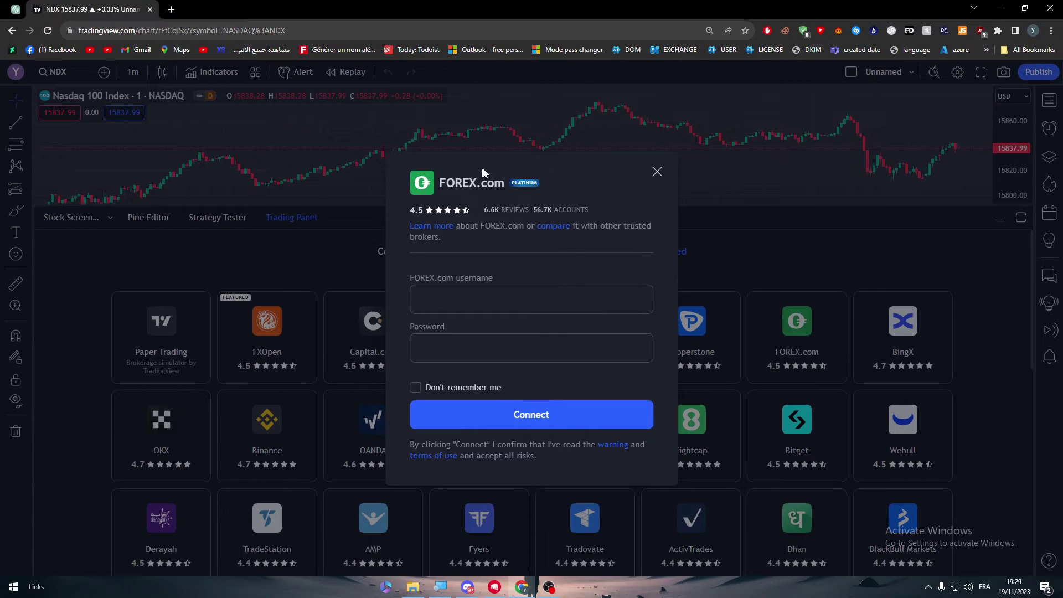
# Go to the FOREX.com website in a new tab and open the demo account sign-up form.
pyautogui.click(171, 9)
pyautogui.write('forex')
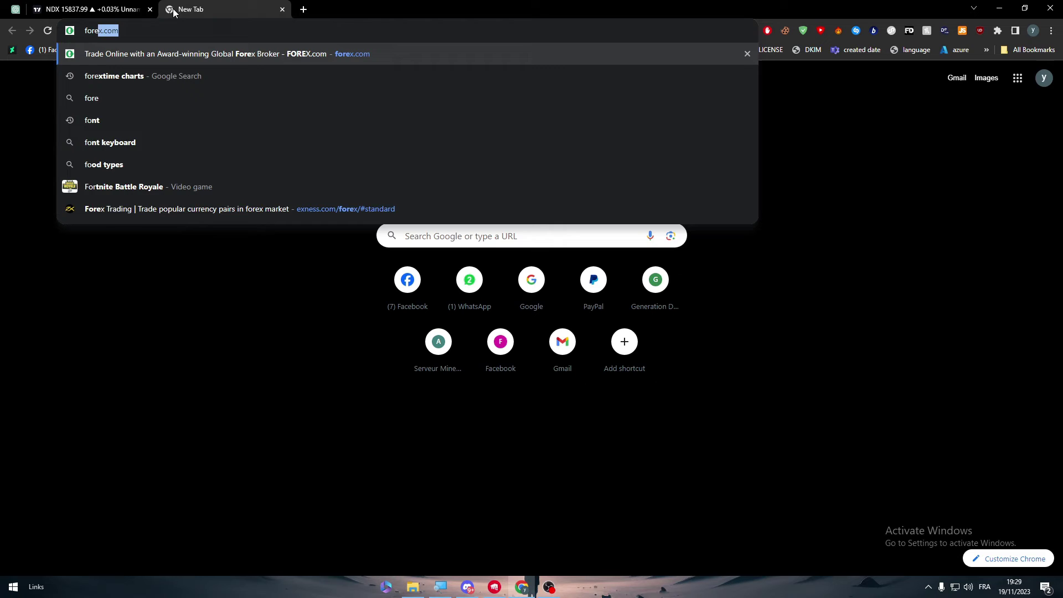
pyautogui.press('Return')
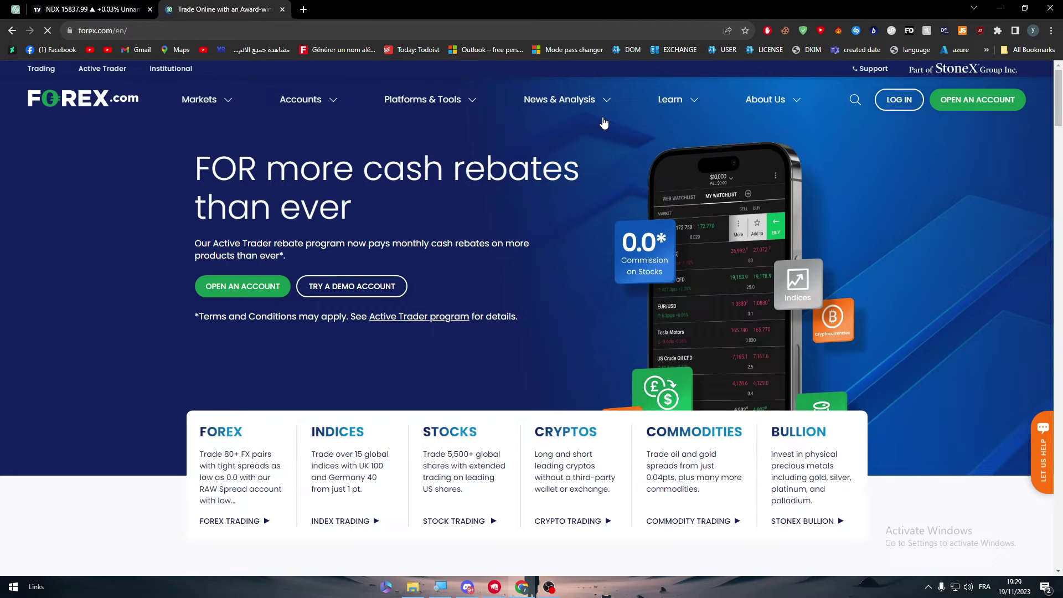
pyautogui.click(382, 286)
# Autofill name, e-mail, country and phone, pass the reCAPTCHA, and review the account-creation error.
pyautogui.click(704, 258)
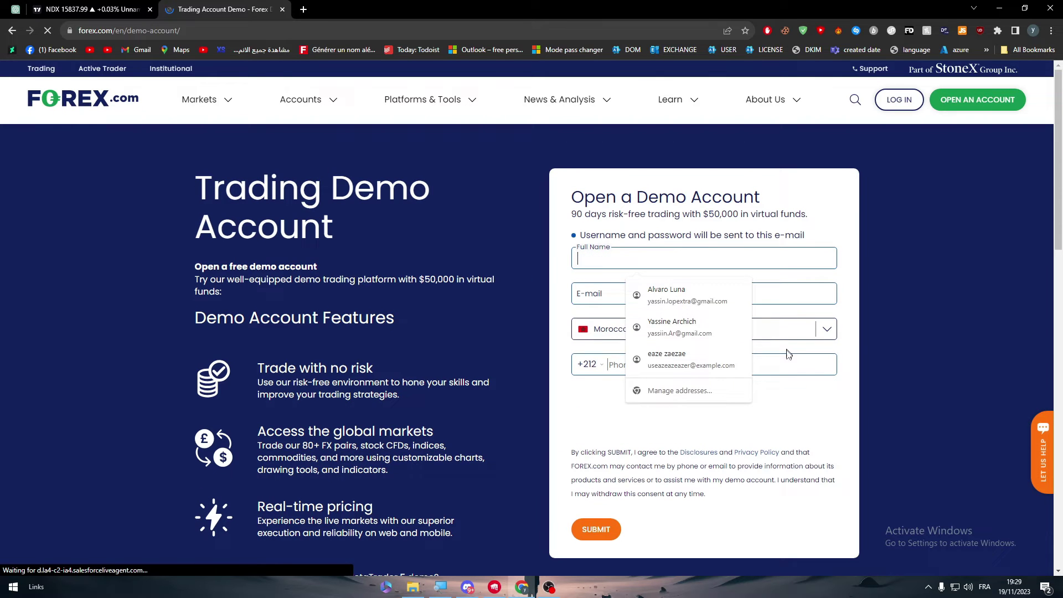
pyautogui.click(693, 299)
pyautogui.click(662, 361)
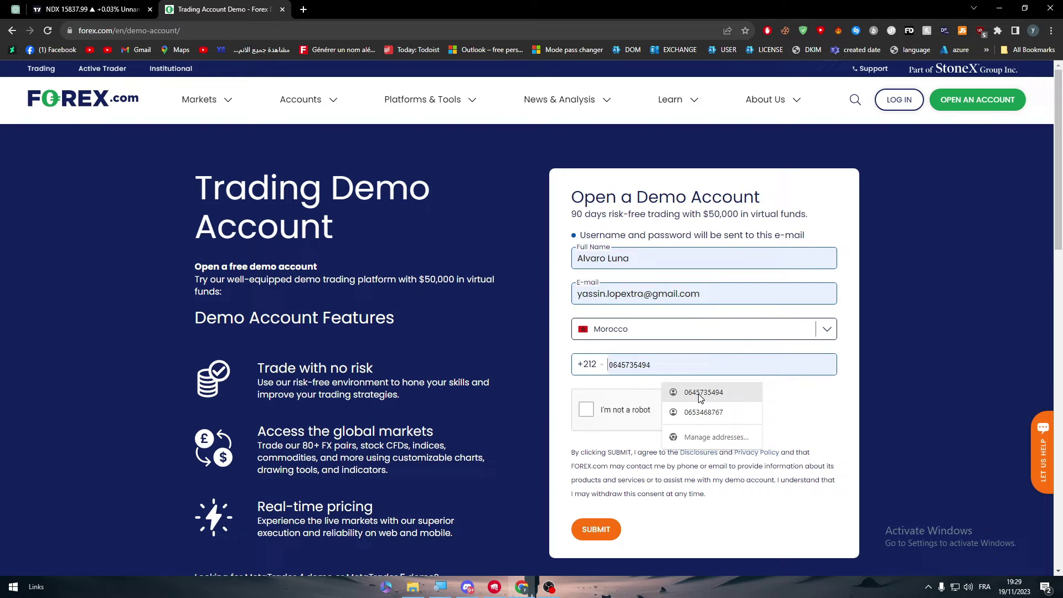
pyautogui.click(681, 394)
pyautogui.click(588, 409)
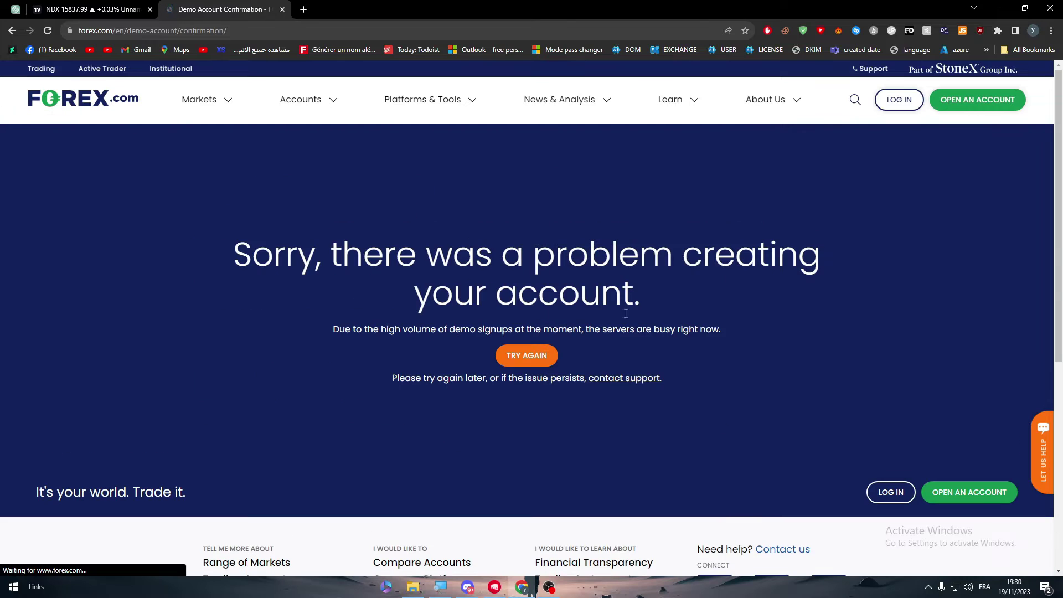
pyautogui.moveTo(251, 255); pyautogui.dragTo(639, 254)
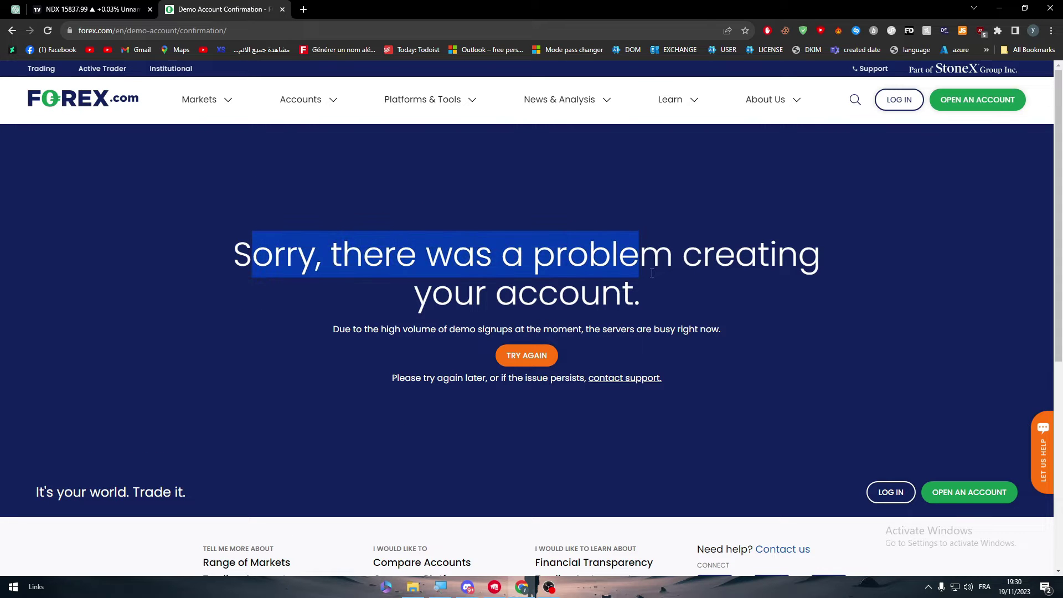
pyautogui.moveTo(453, 293); pyautogui.dragTo(601, 293)
pyautogui.click(368, 340)
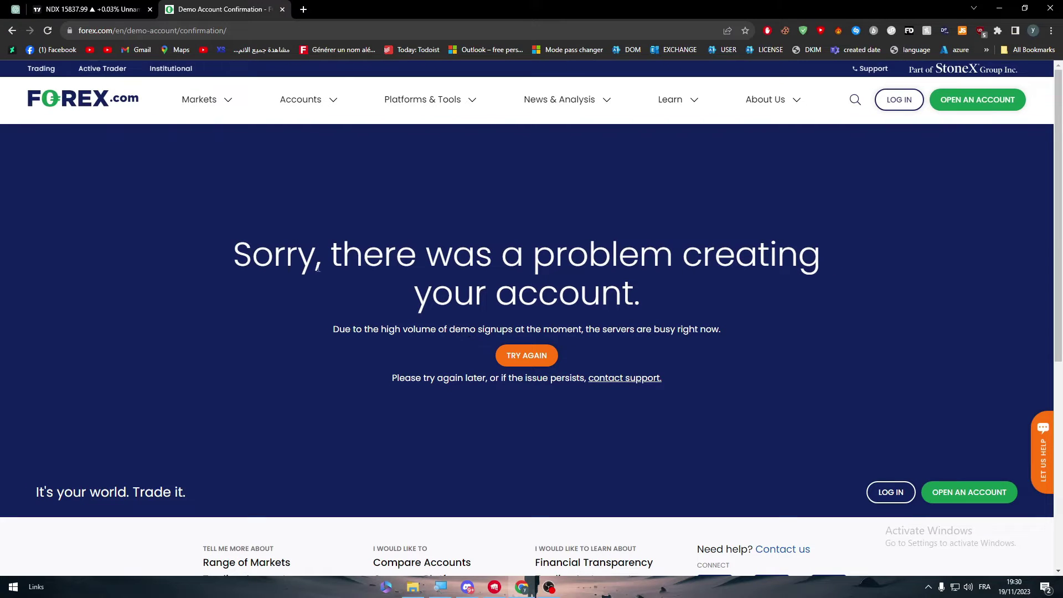
# Return to the demo form, change the country to Morocco and resubmit the request.
pyautogui.click(13, 30)
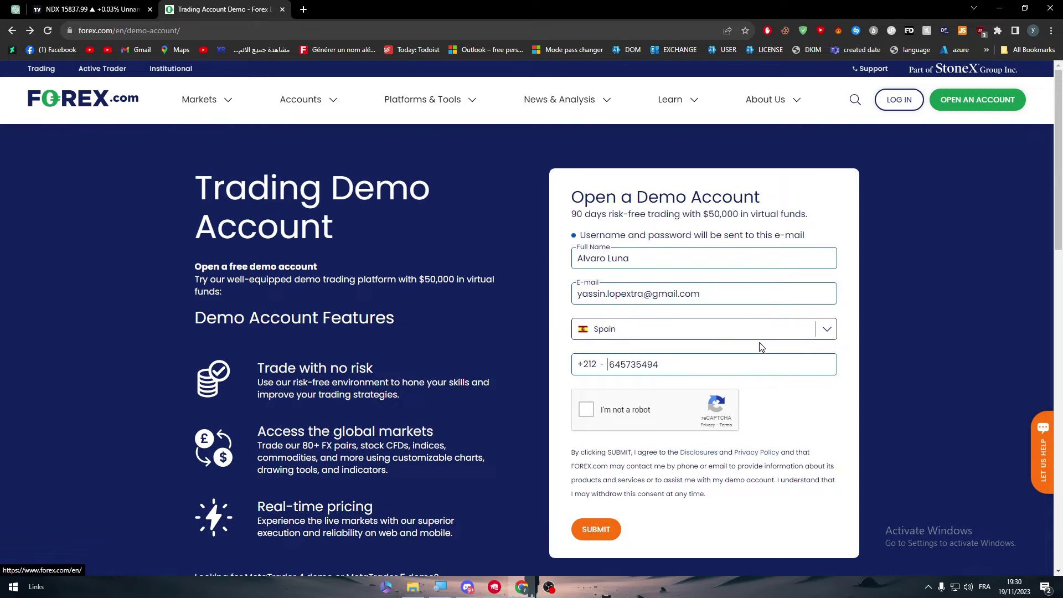
pyautogui.click(736, 331)
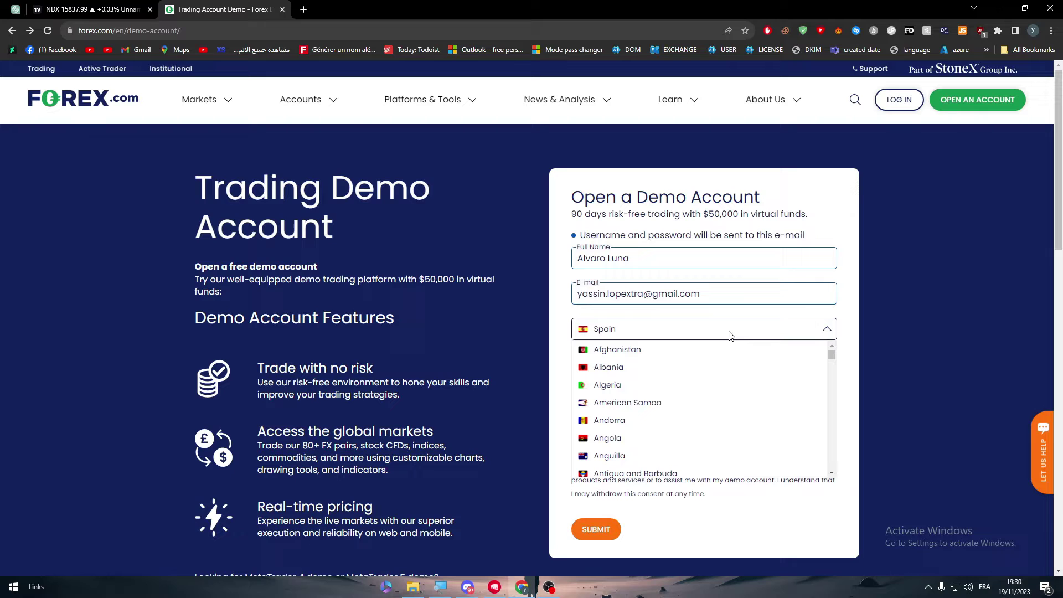
pyautogui.moveTo(831, 354); pyautogui.dragTo(832, 422)
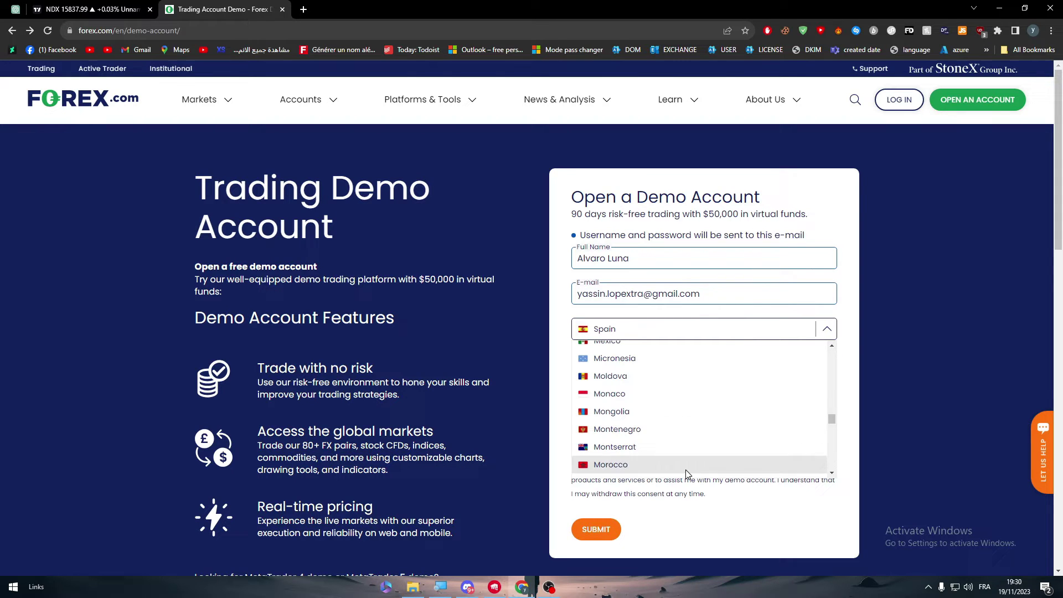
pyautogui.click(685, 467)
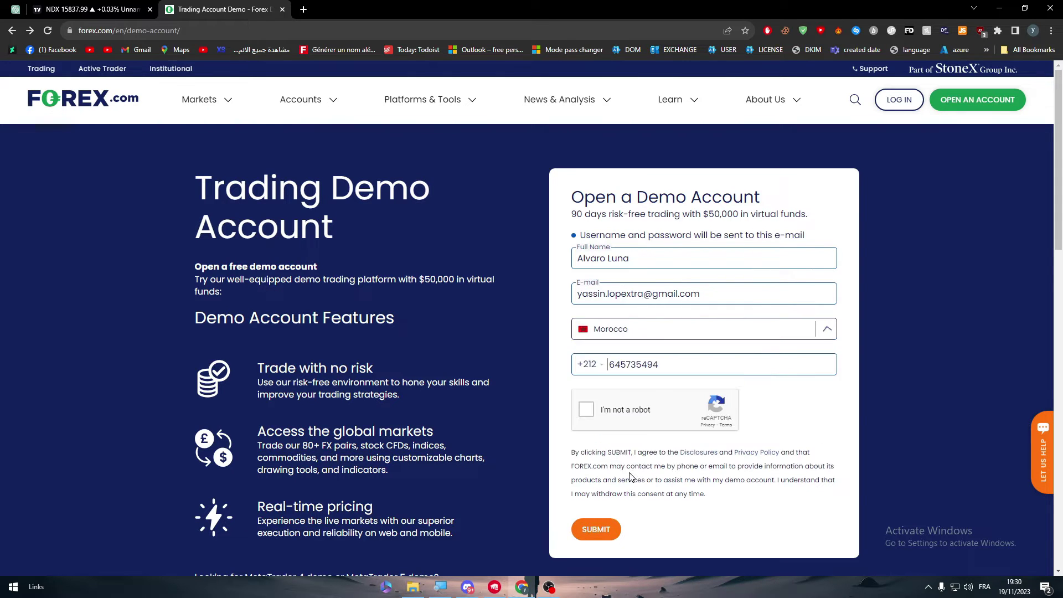
pyautogui.click(594, 532)
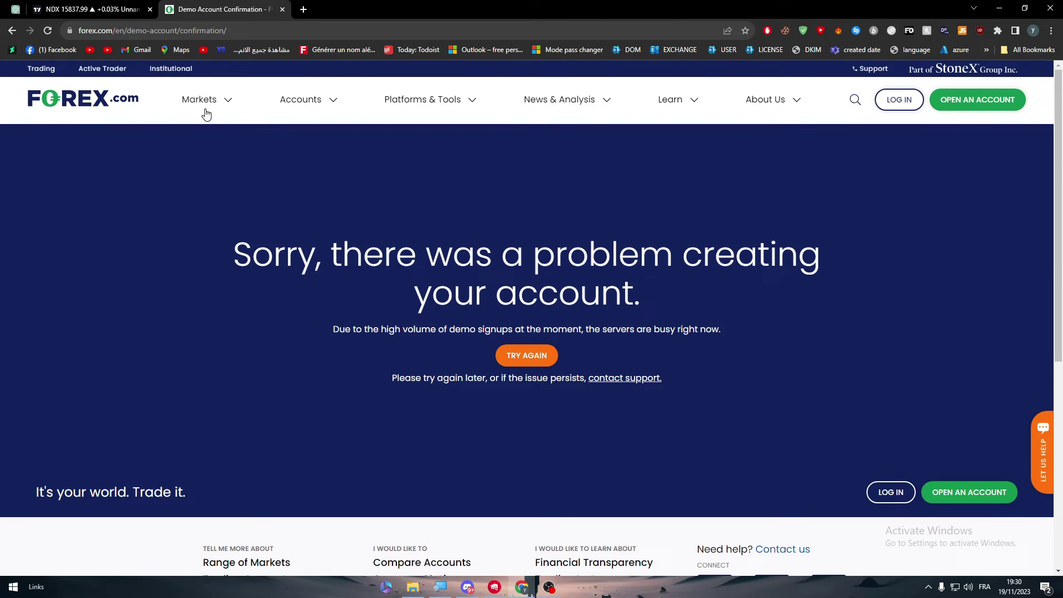
# Return to the FOREX.com home page and scroll through the available account types.
pyautogui.click(113, 96)
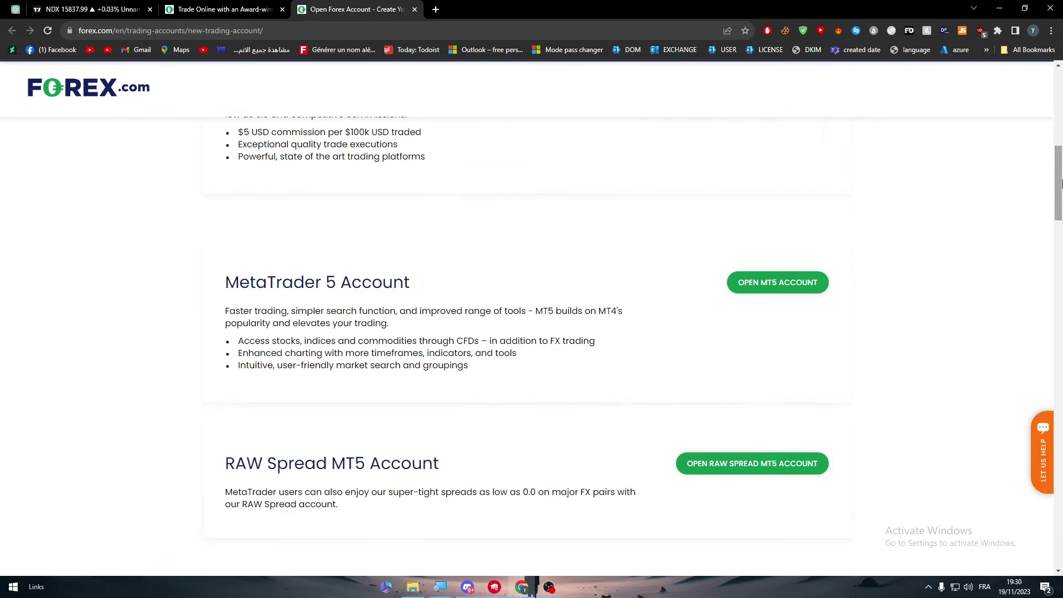
pyautogui.scroll(7, 403, 224)
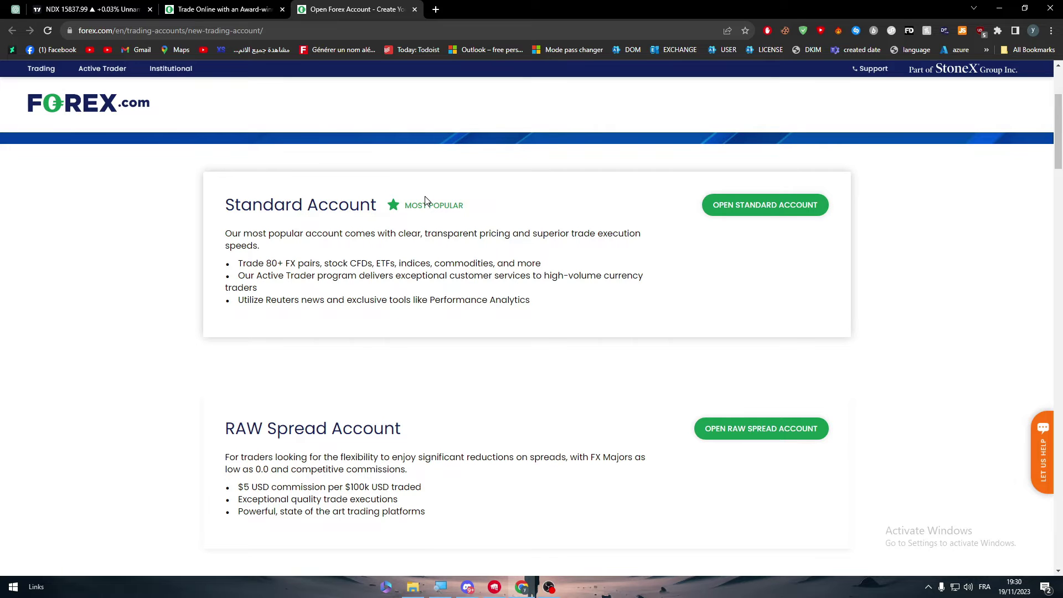
pyautogui.scroll(-15, 1025, 344)
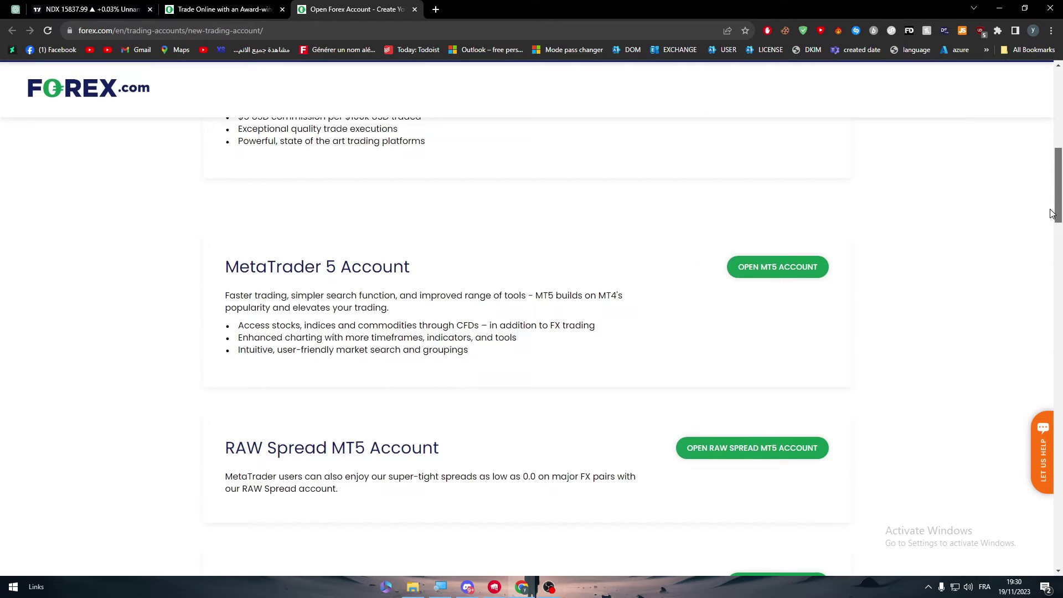
pyautogui.scroll(15, 1025, 343)
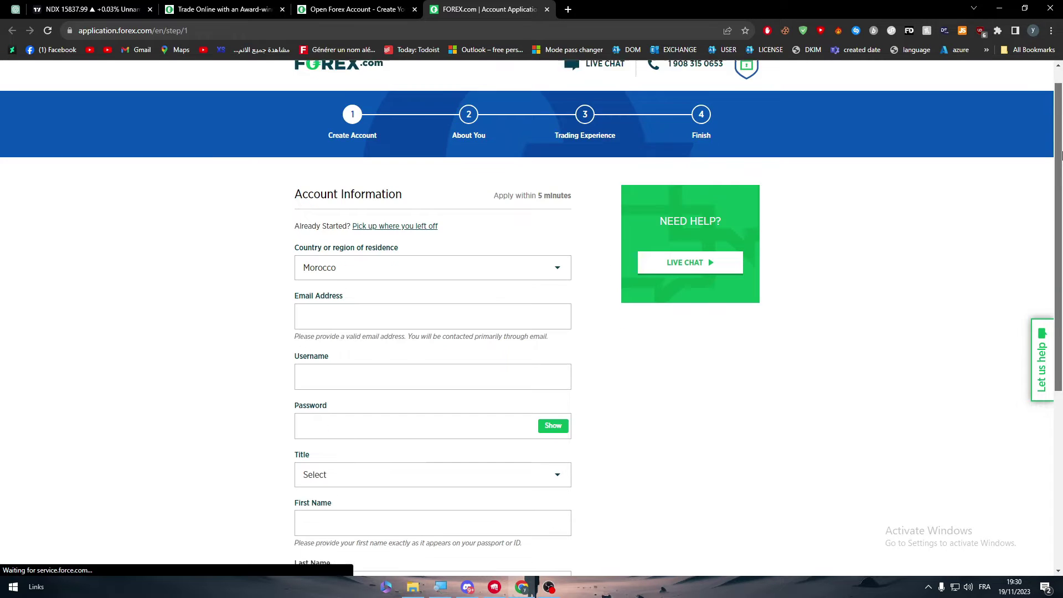
pyautogui.scroll(-5, 1022, 316)
pyautogui.scroll(3, 1043, 230)
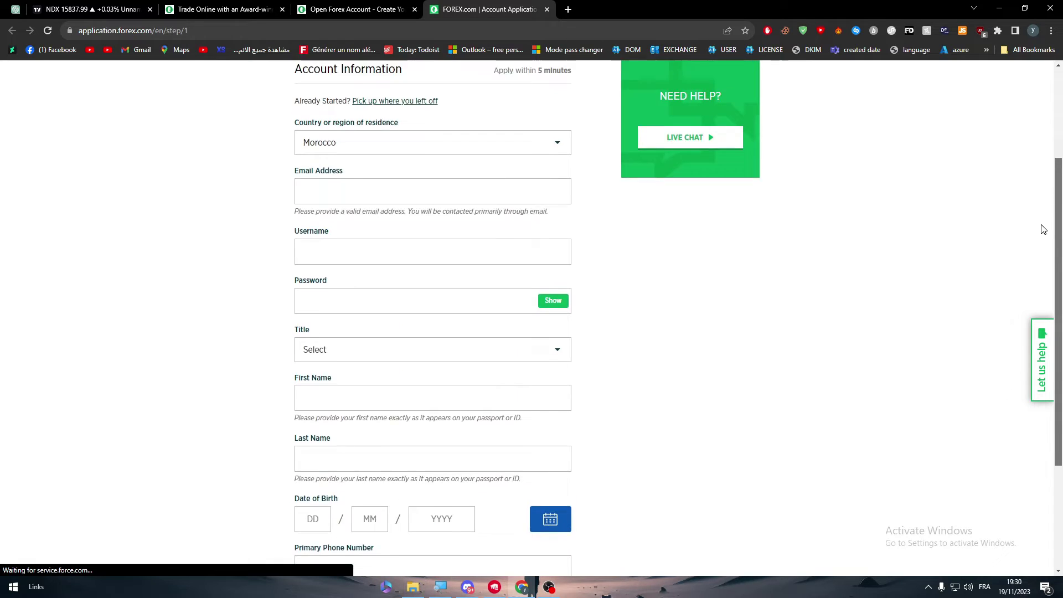
pyautogui.scroll(1, 1043, 229)
# Autofill the application from the saved profile and proceed past the Spain / FOREX.com EU notice.
pyautogui.click(370, 256)
pyautogui.click(417, 281)
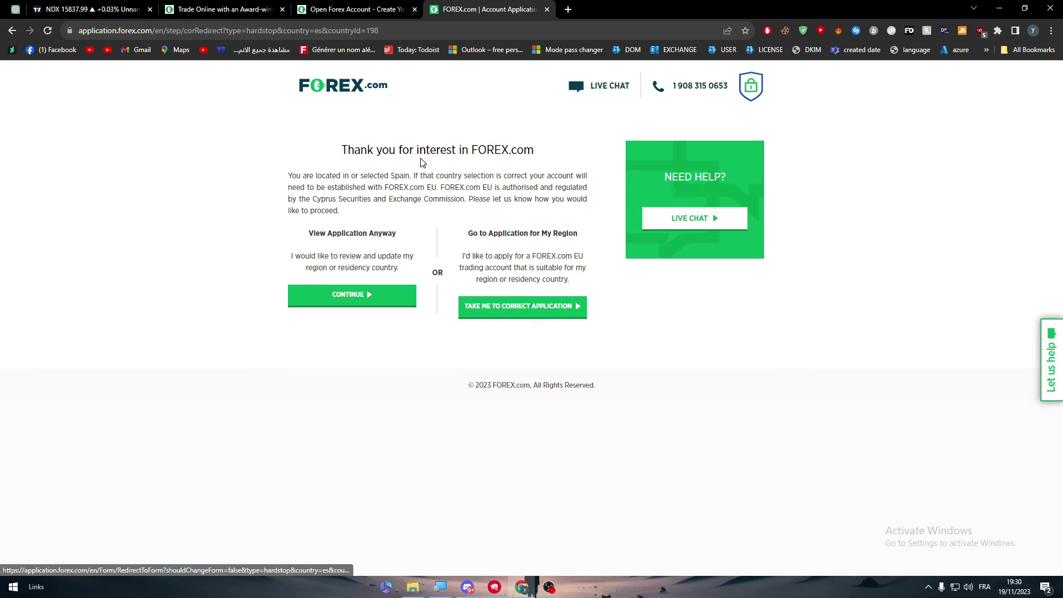
pyautogui.moveTo(422, 162); pyautogui.dragTo(506, 171)
pyautogui.click(321, 304)
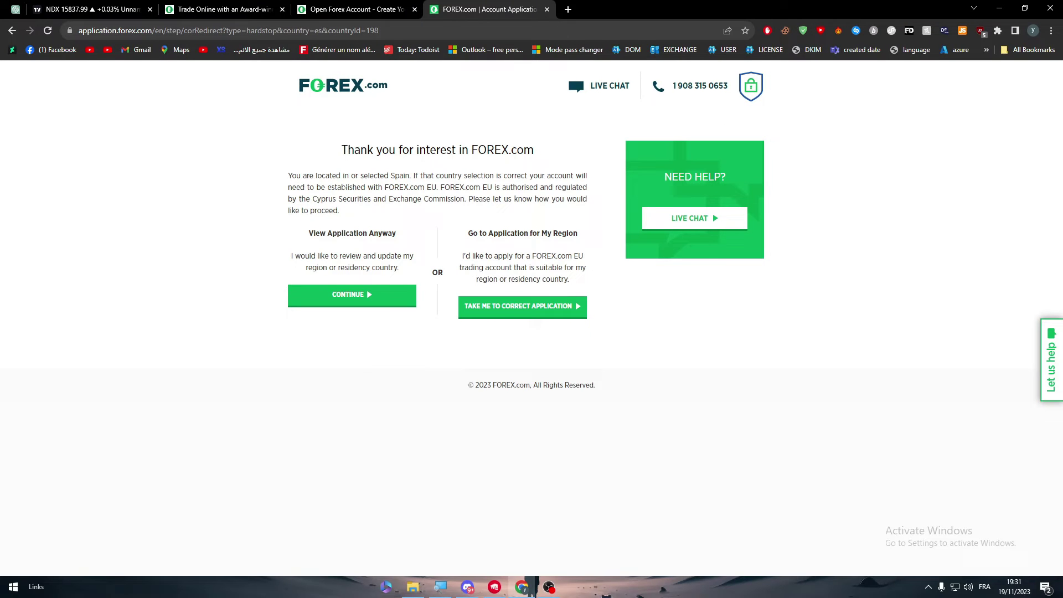
pyautogui.click(388, 299)
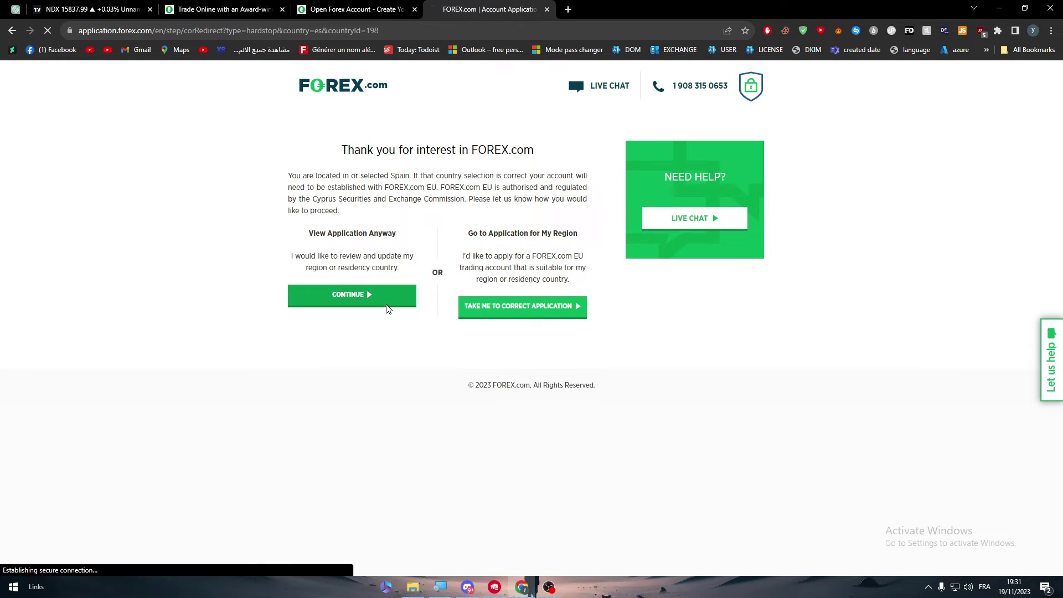
# Set country of residence to Morocco and fill in the saved email address and username.
pyautogui.click(513, 294)
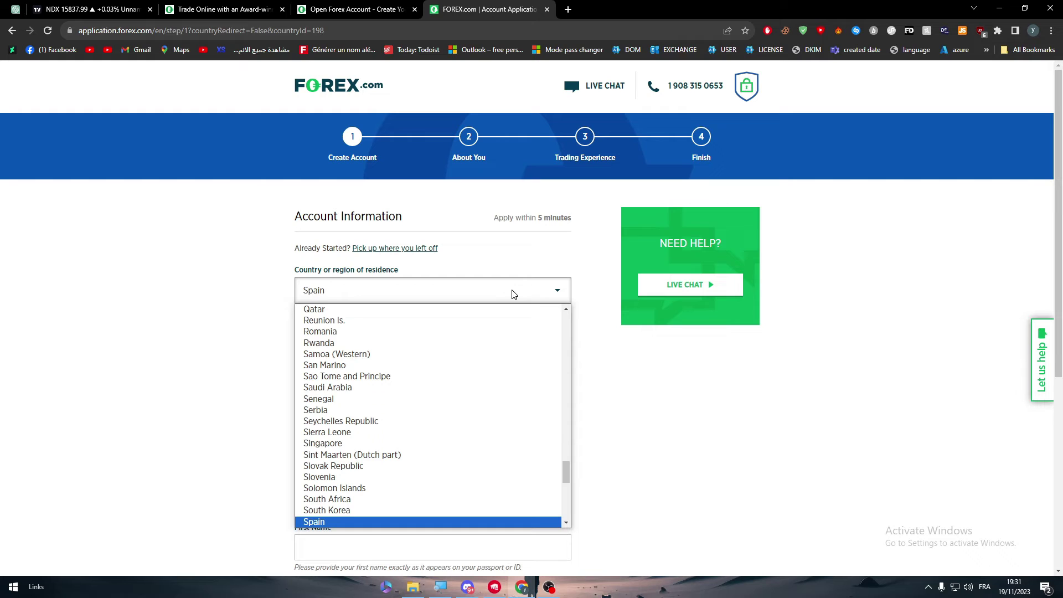
pyautogui.press('m')
pyautogui.click(420, 520)
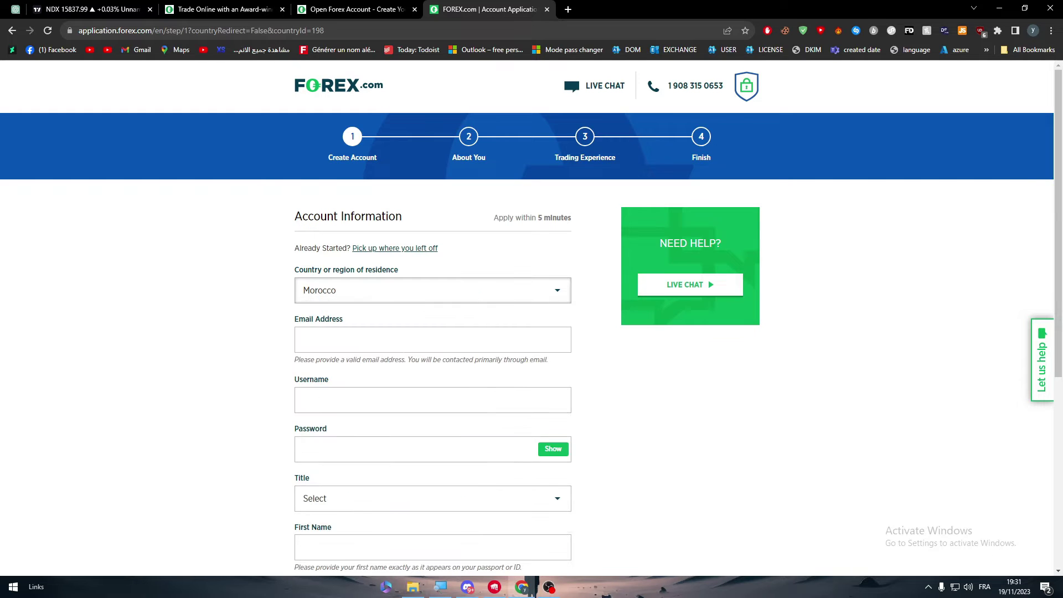
pyautogui.click(388, 339)
pyautogui.click(416, 374)
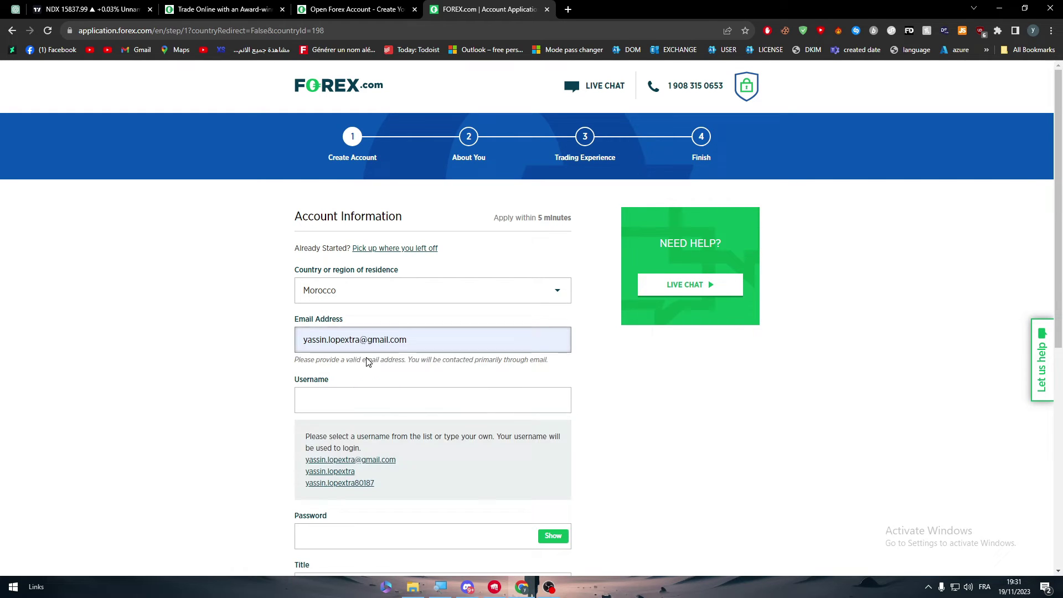
pyautogui.press('Tab')
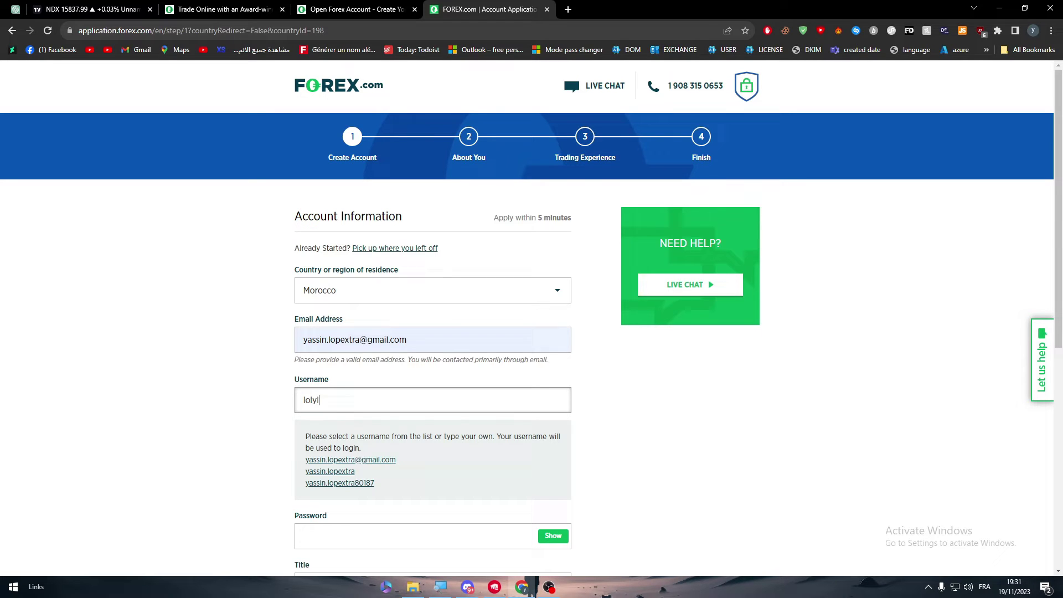
pyautogui.click(657, 374)
# Enter the account password and choose Mr. as the title.
pyautogui.scroll(-3, 965, 332)
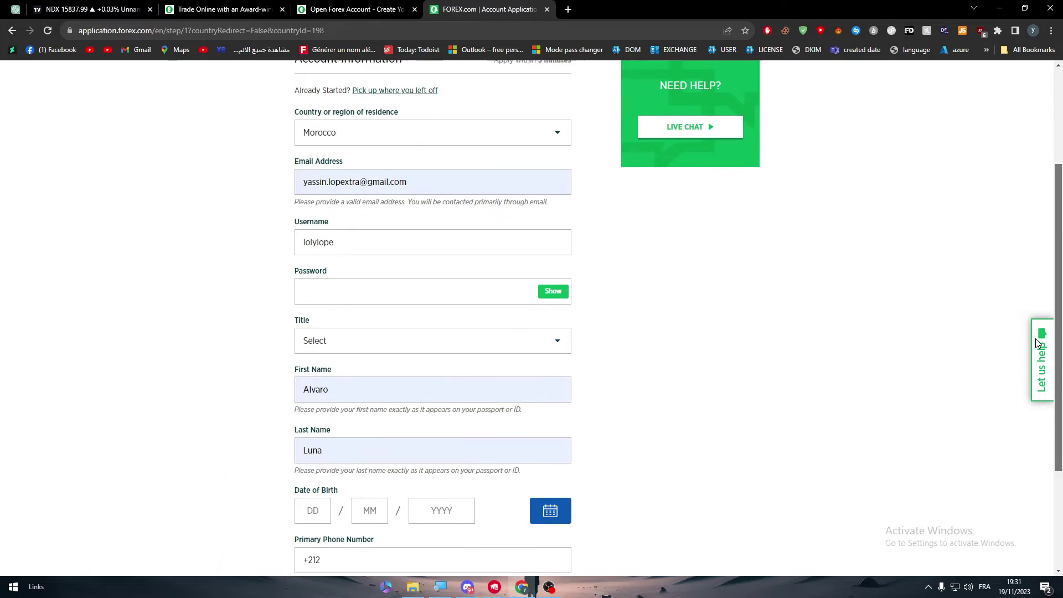
pyautogui.click(547, 294)
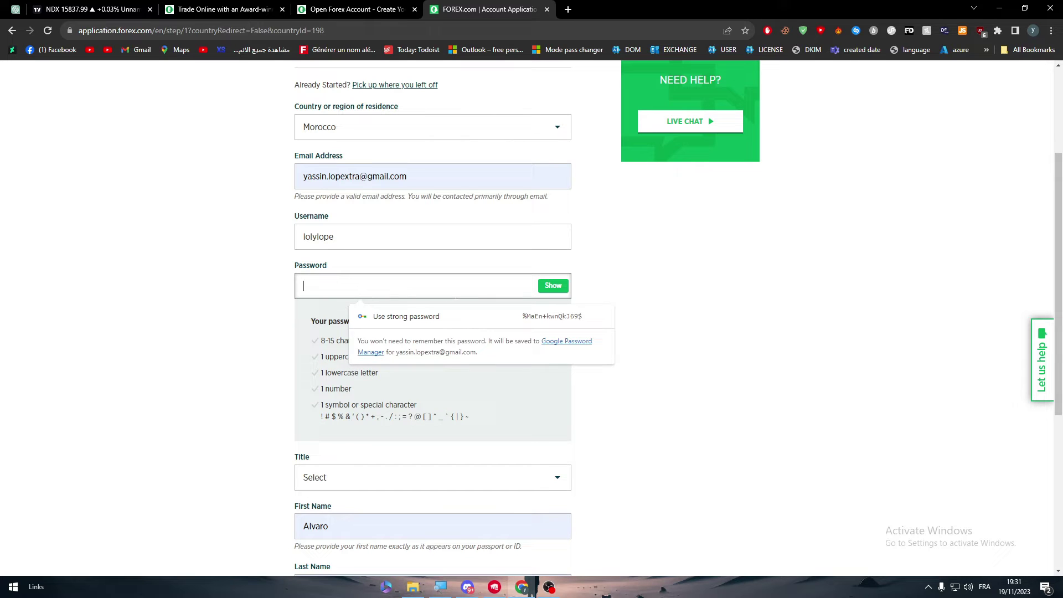
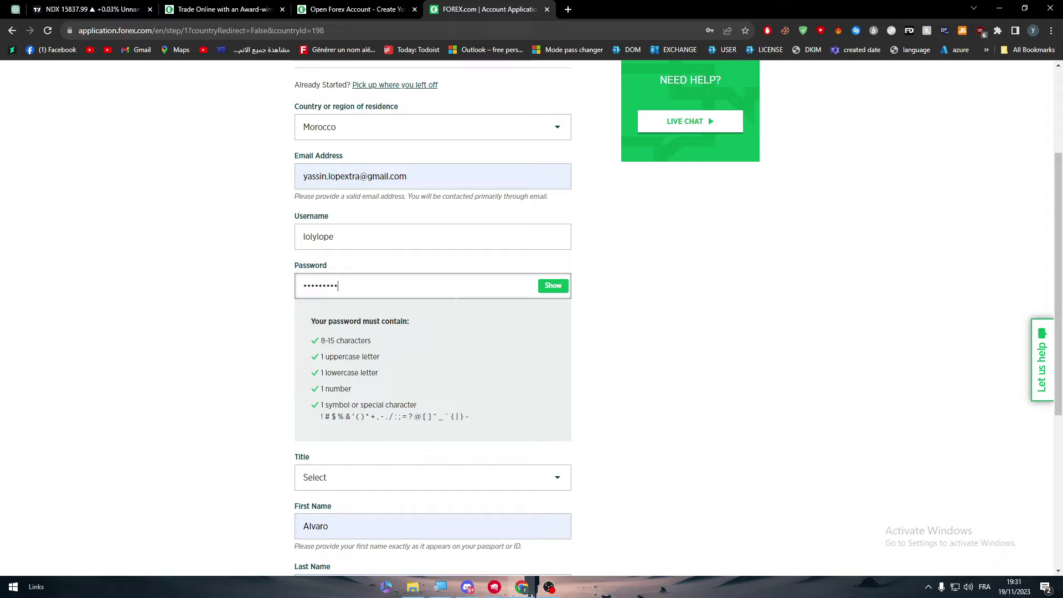
pyautogui.click(365, 340)
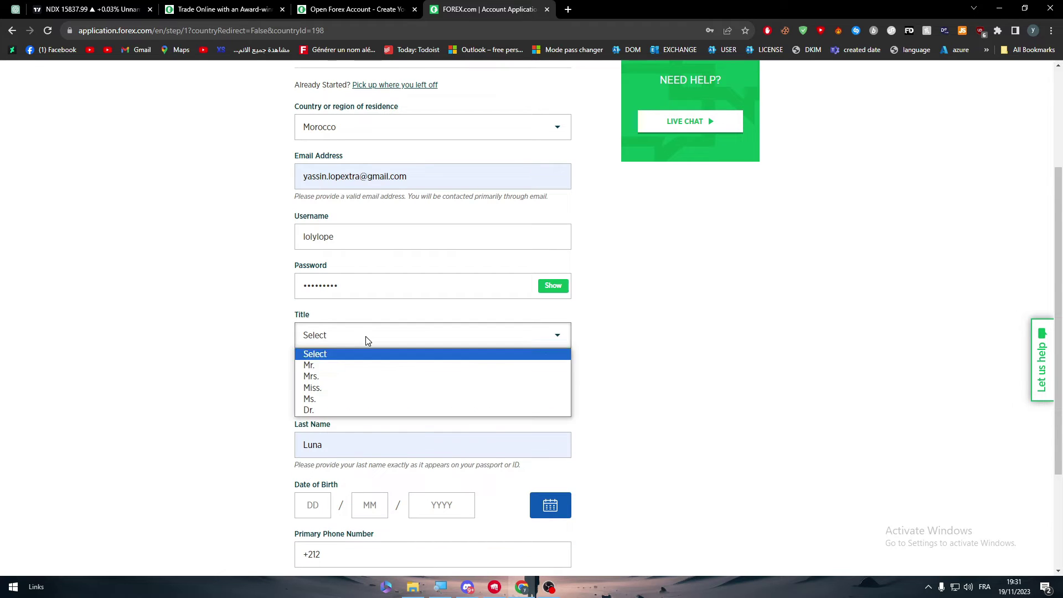
pyautogui.click(358, 365)
pyautogui.scroll(-3, 432, 410)
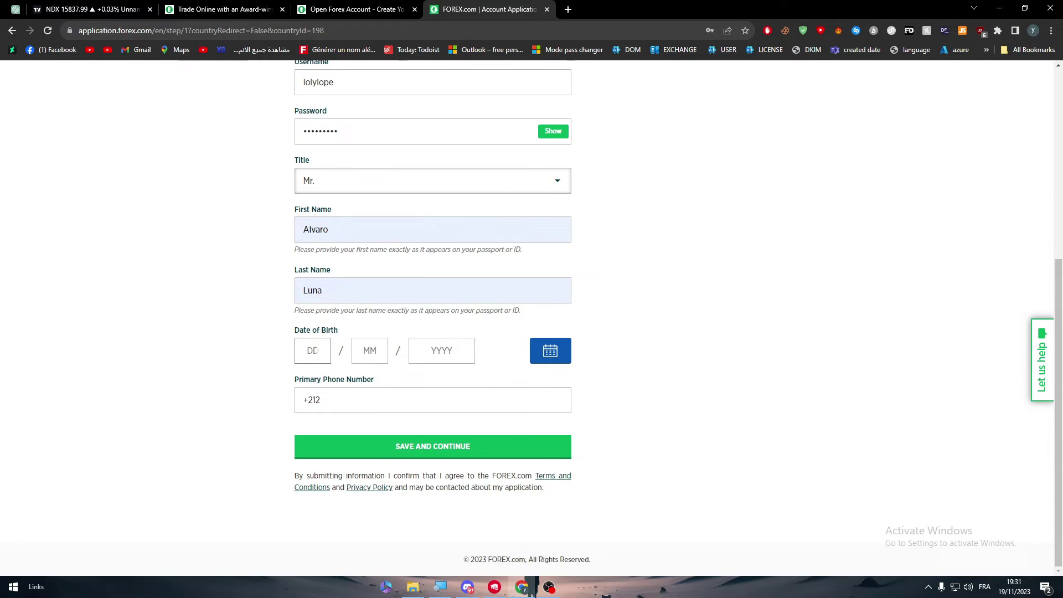
pyautogui.click(312, 350)
pyautogui.write('10')
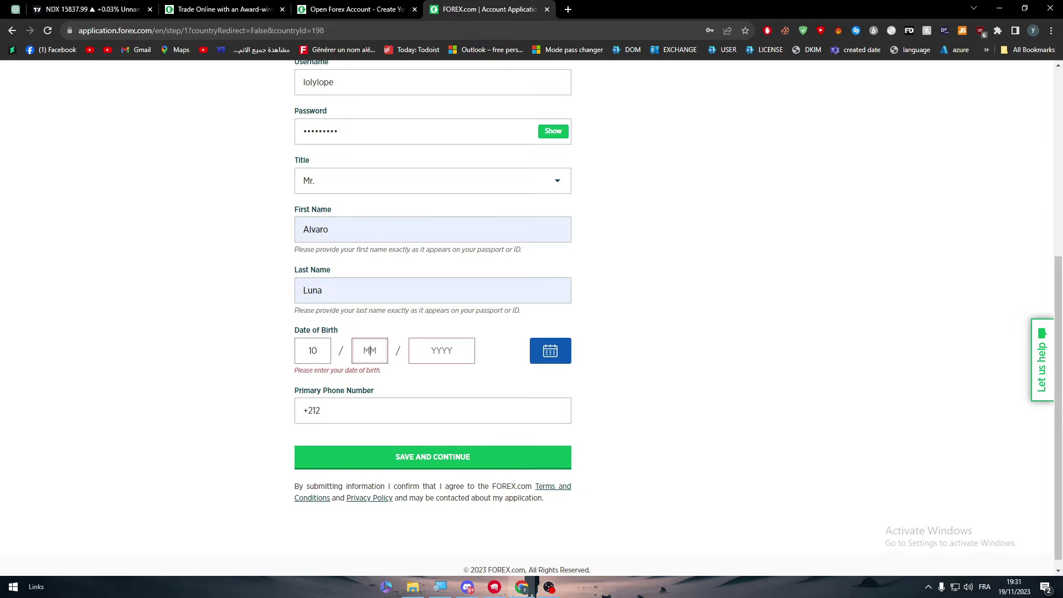
pyautogui.write('09')
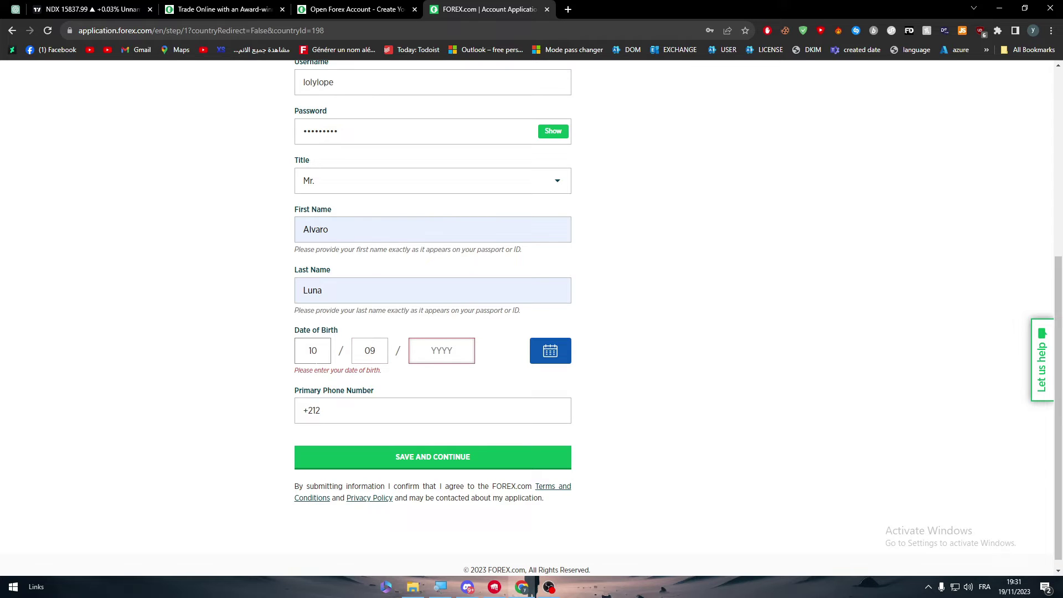
pyautogui.write('1990')
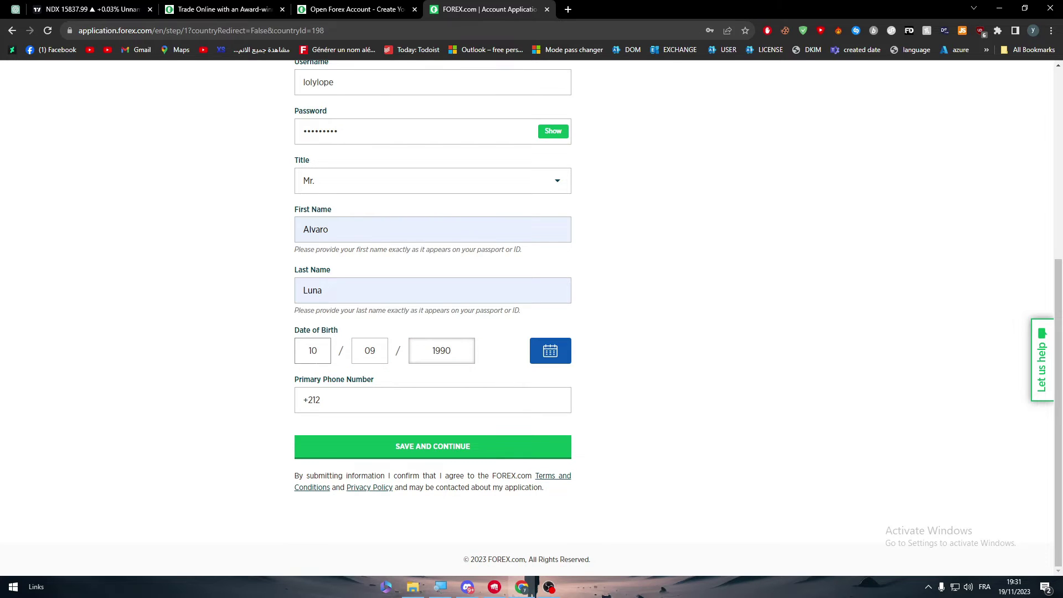
pyautogui.click(321, 399)
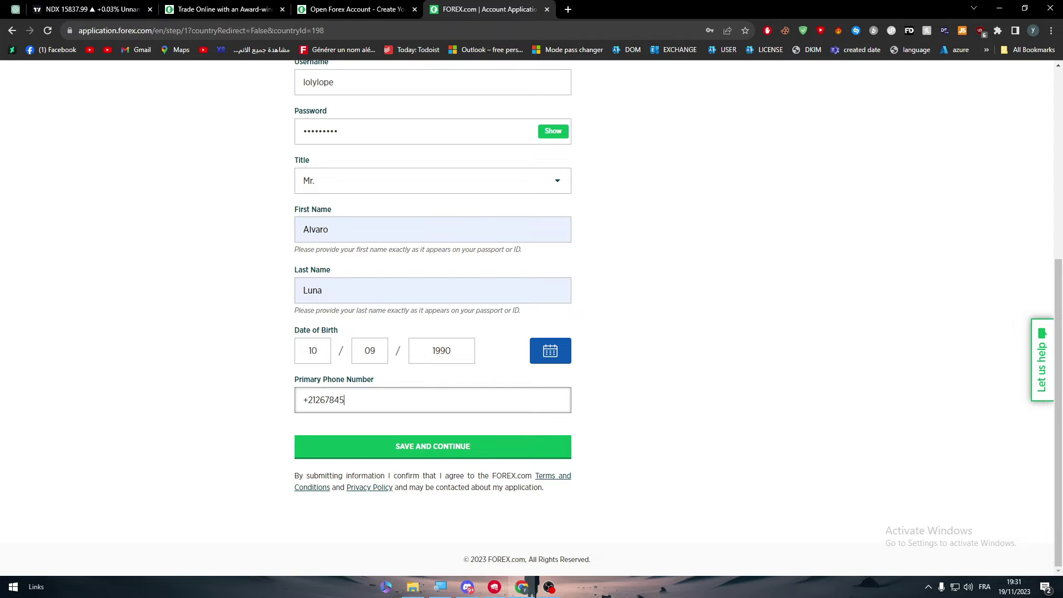
pyautogui.press('BackSpace')
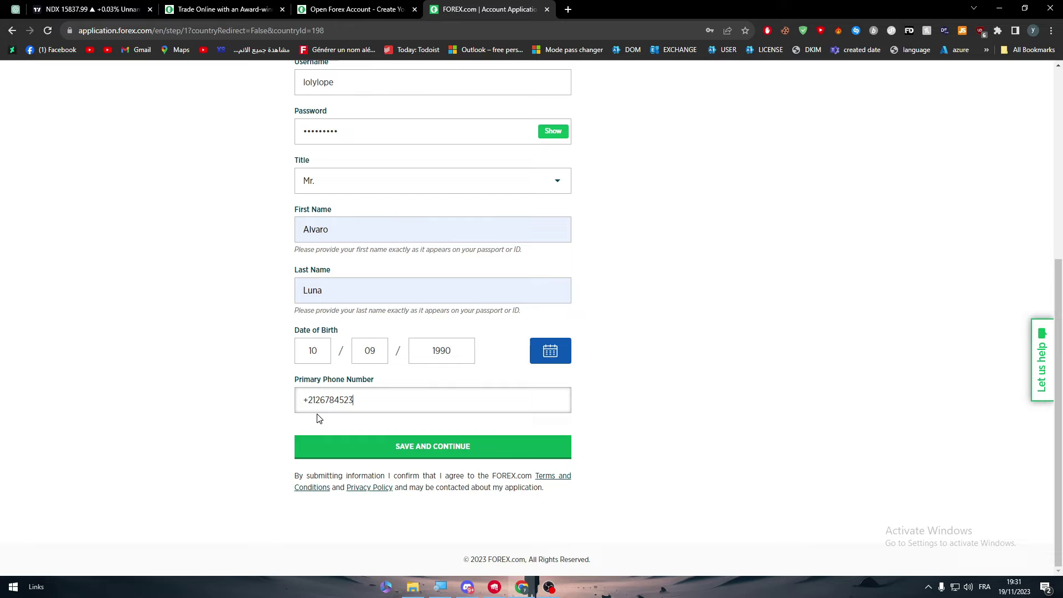
pyautogui.click(321, 400)
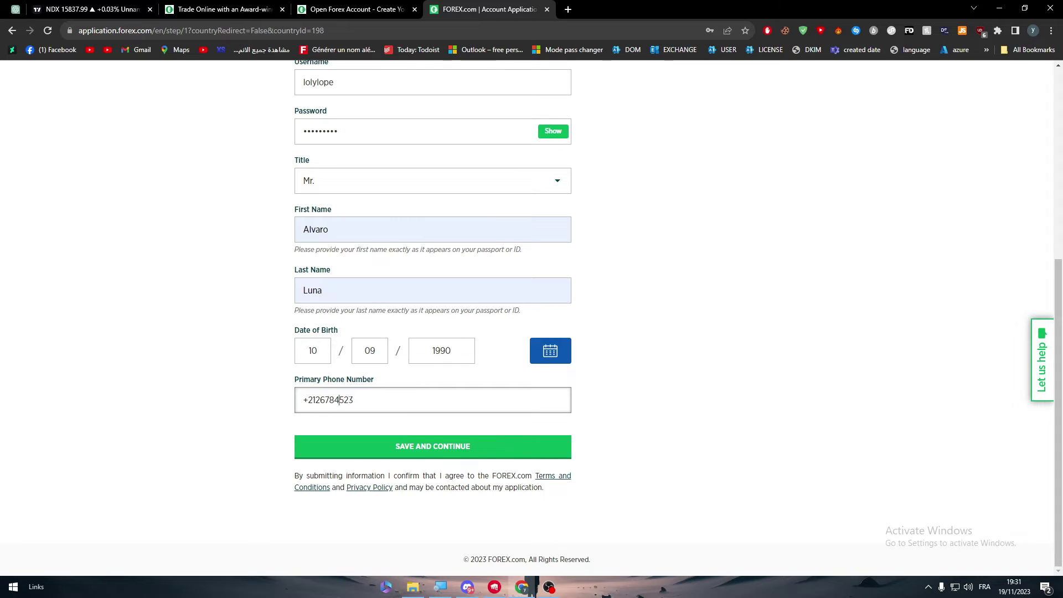
pyautogui.tripleClick(339, 400)
pyautogui.click(353, 399)
pyautogui.click(367, 443)
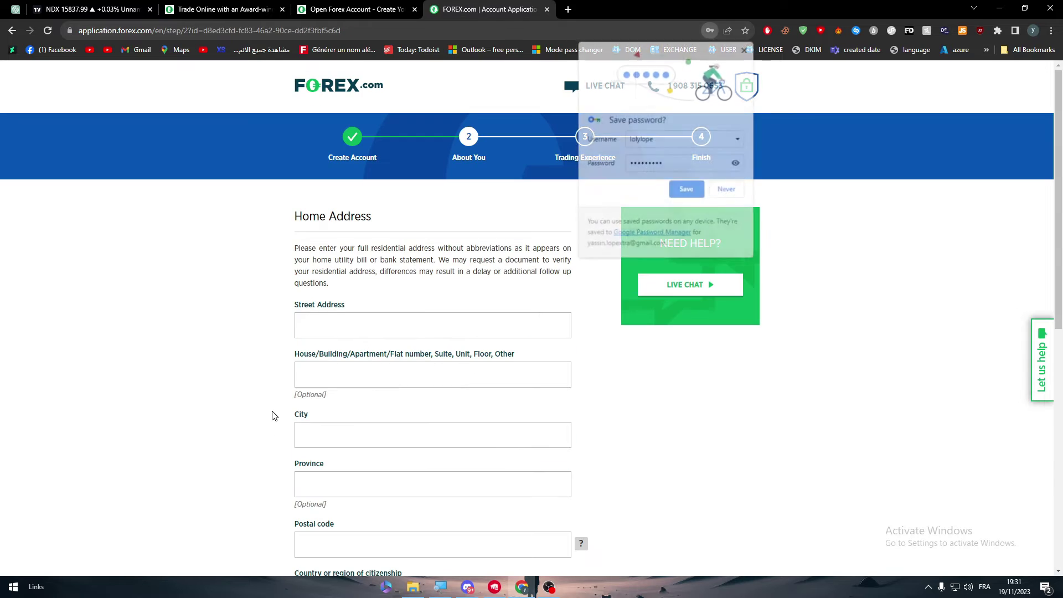
# Dismiss the save-password prompt, fill About You with Fake Data sample details, and continue.
pyautogui.click(744, 50)
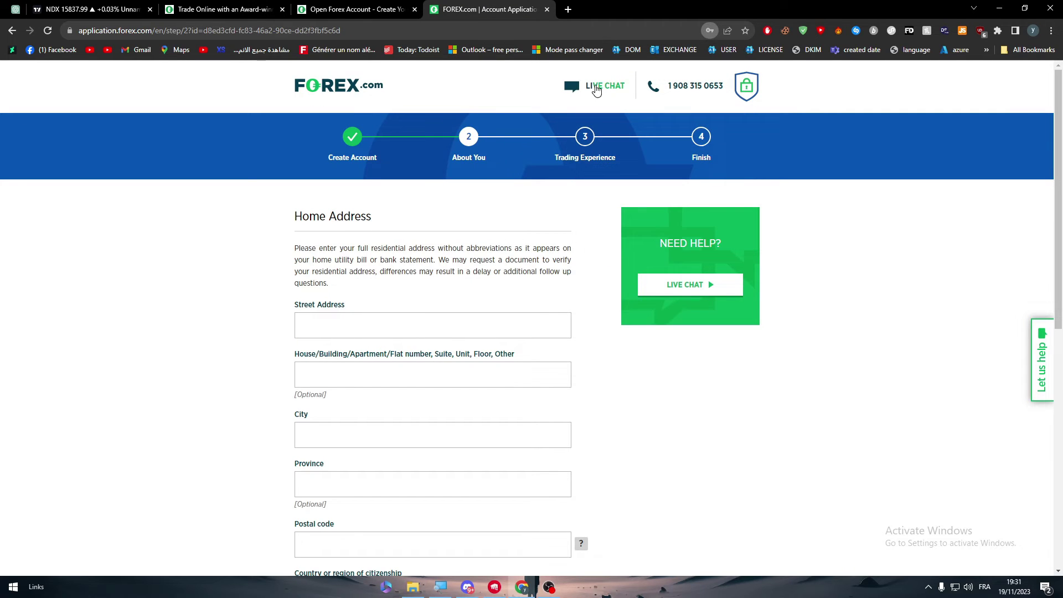
pyautogui.scroll(-7, 487, 157)
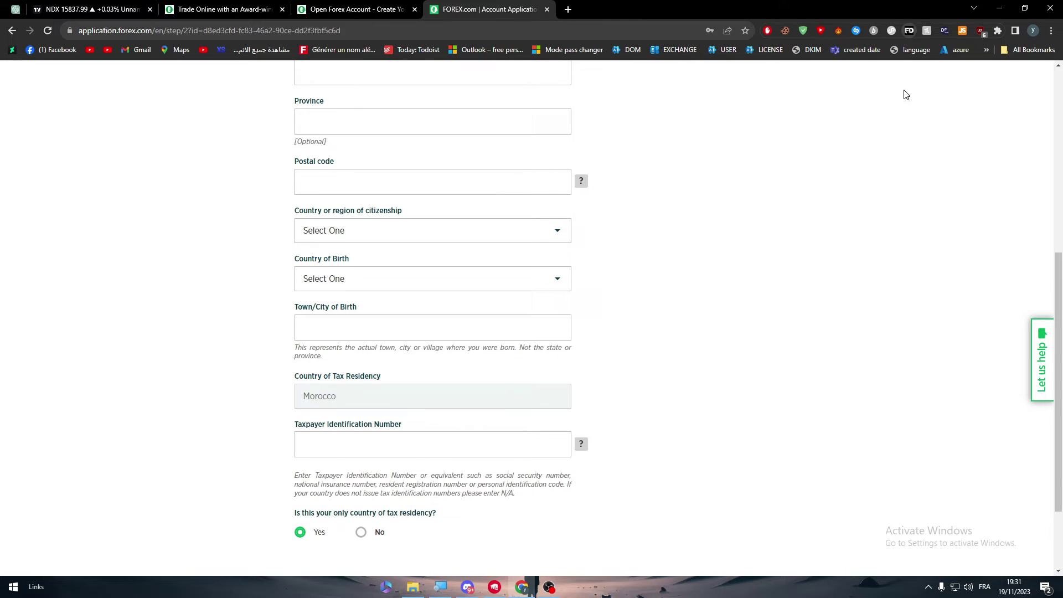
pyautogui.hotkey('alt', 'shift', 'f')
pyautogui.click(777, 360)
pyautogui.moveTo(1059, 354); pyautogui.dragTo(1059, 400)
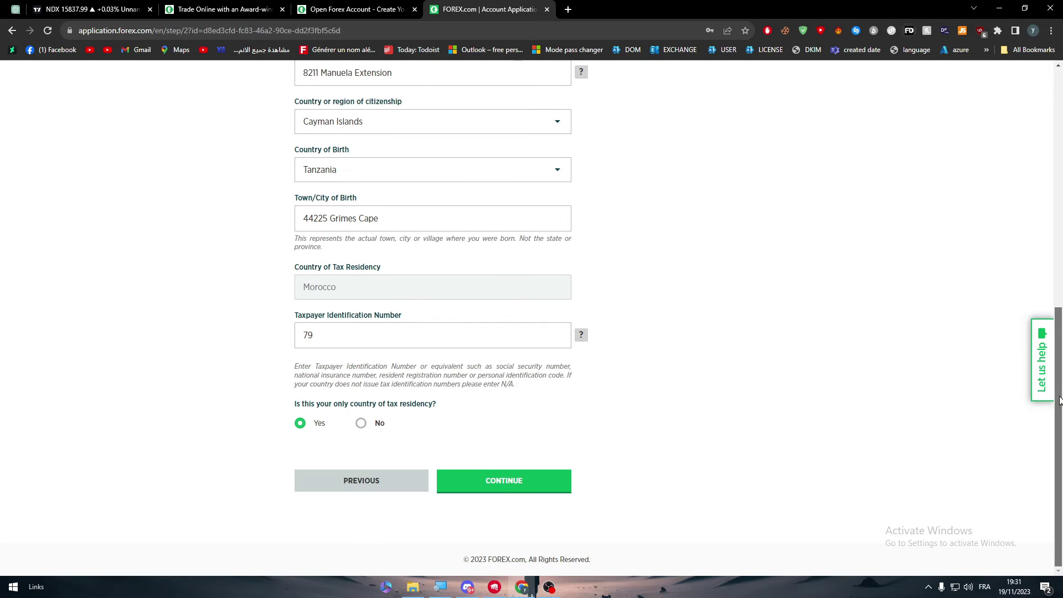
pyautogui.click(541, 480)
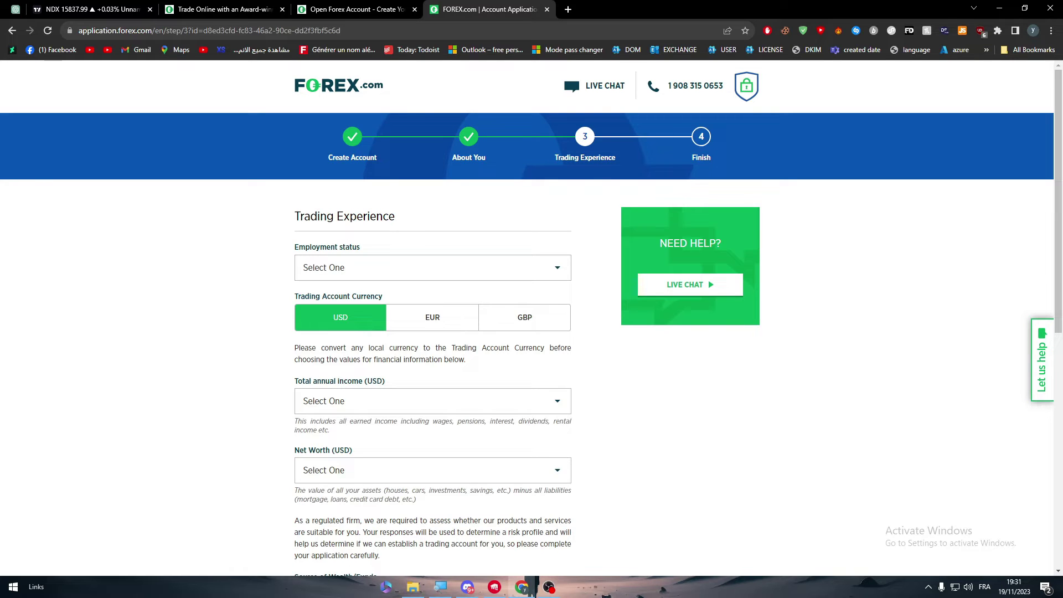
# Set employment to Unemployed, income under $10,000, net worth under $5,000, and funds source Gift.
pyautogui.click(502, 272)
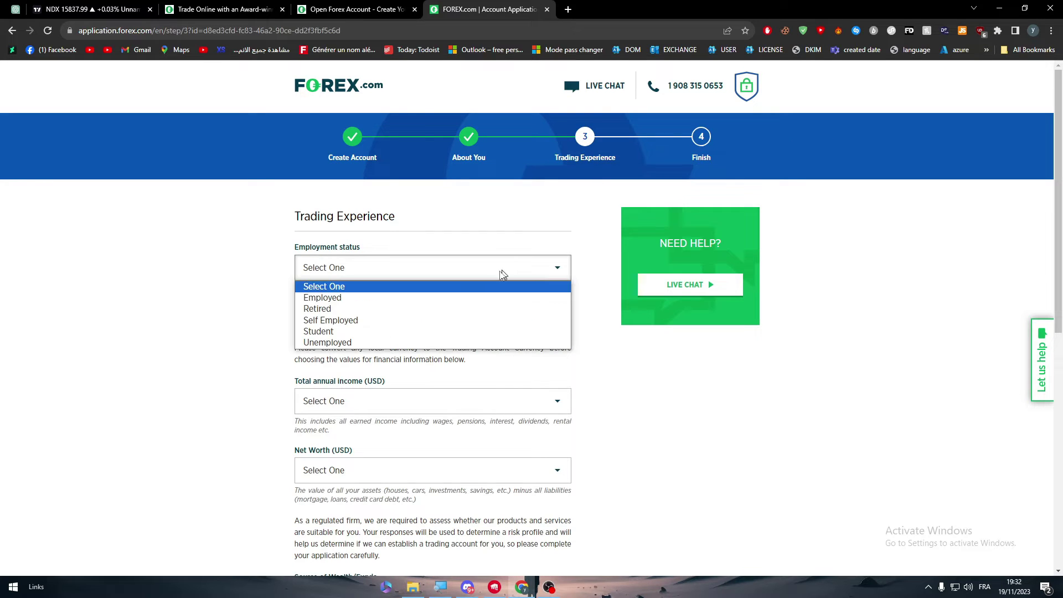
pyautogui.click(446, 299)
pyautogui.hotkey('alt', 'Down')
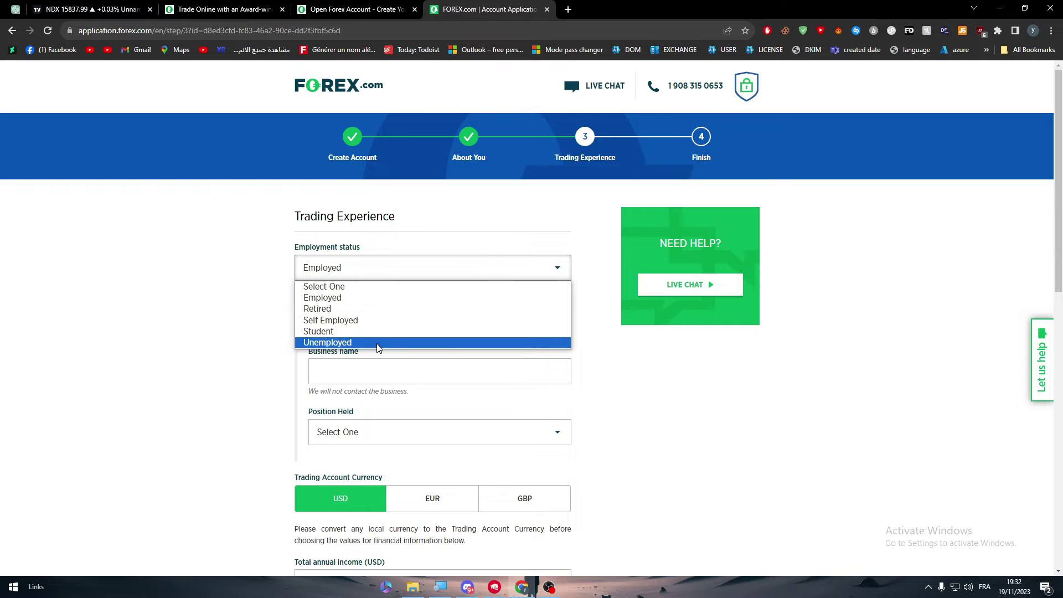
pyautogui.click(376, 343)
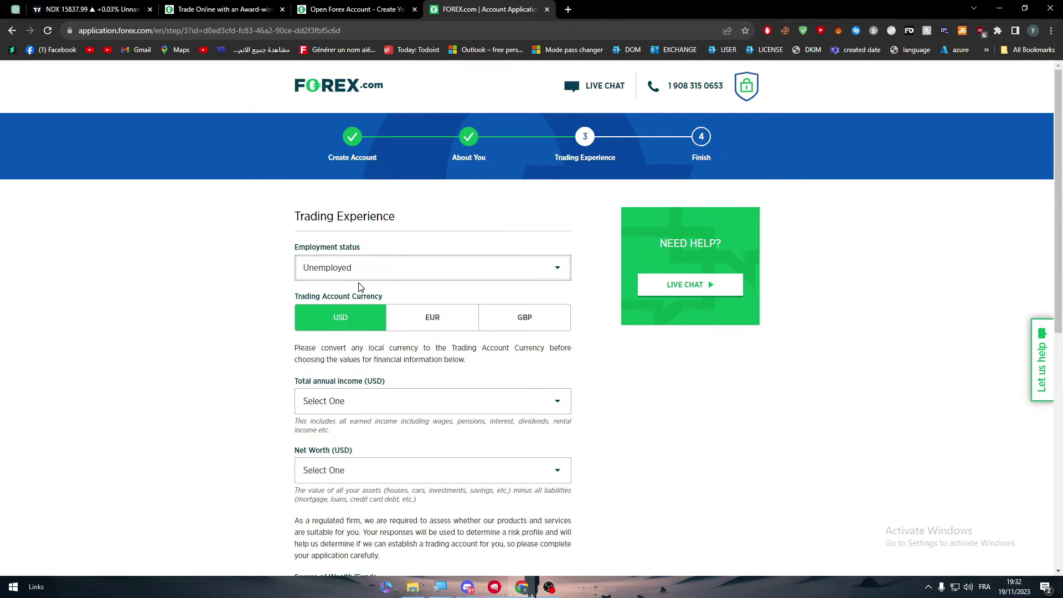
pyautogui.click(370, 402)
pyautogui.click(338, 500)
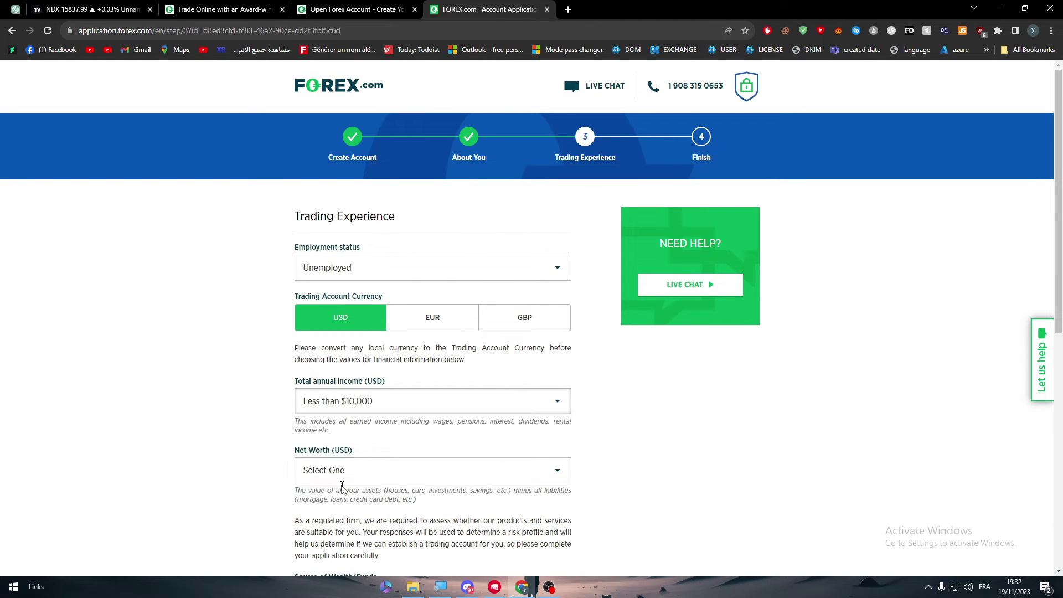
pyautogui.click(359, 474)
pyautogui.click(354, 500)
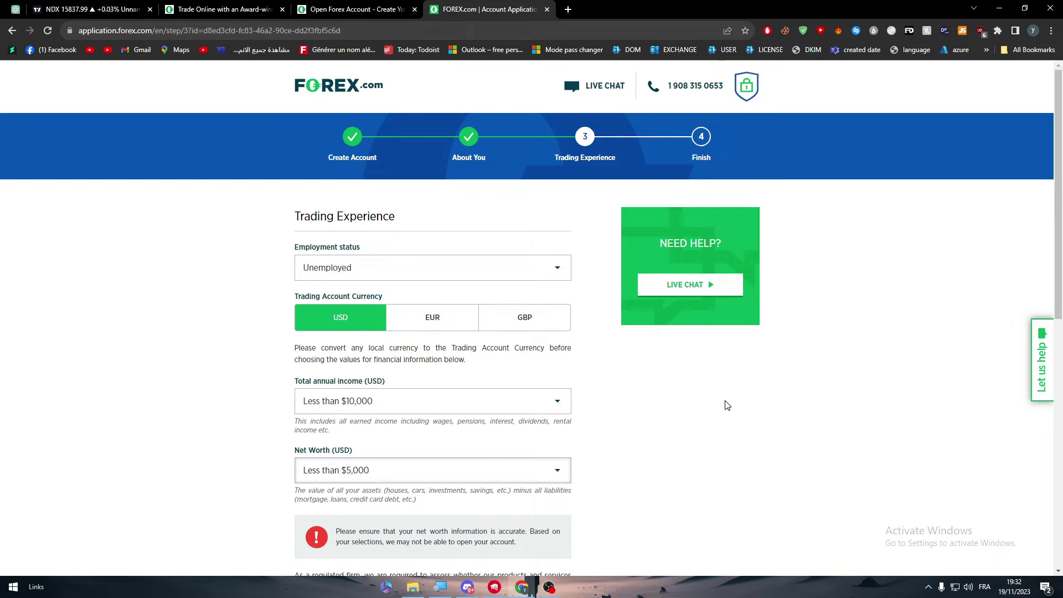
pyautogui.moveTo(1055, 275); pyautogui.dragTo(998, 482)
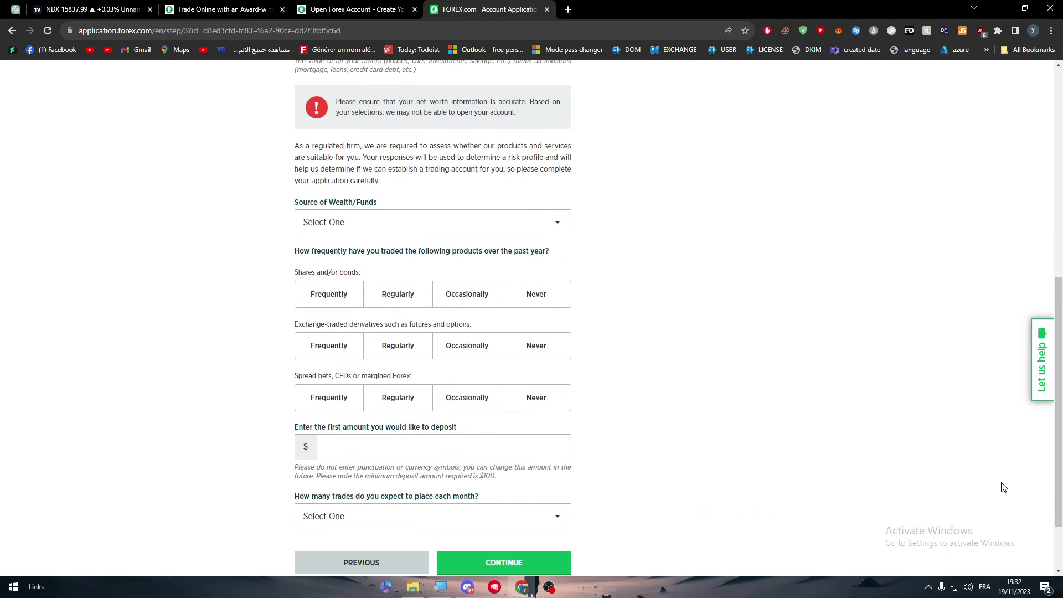
pyautogui.click(335, 223)
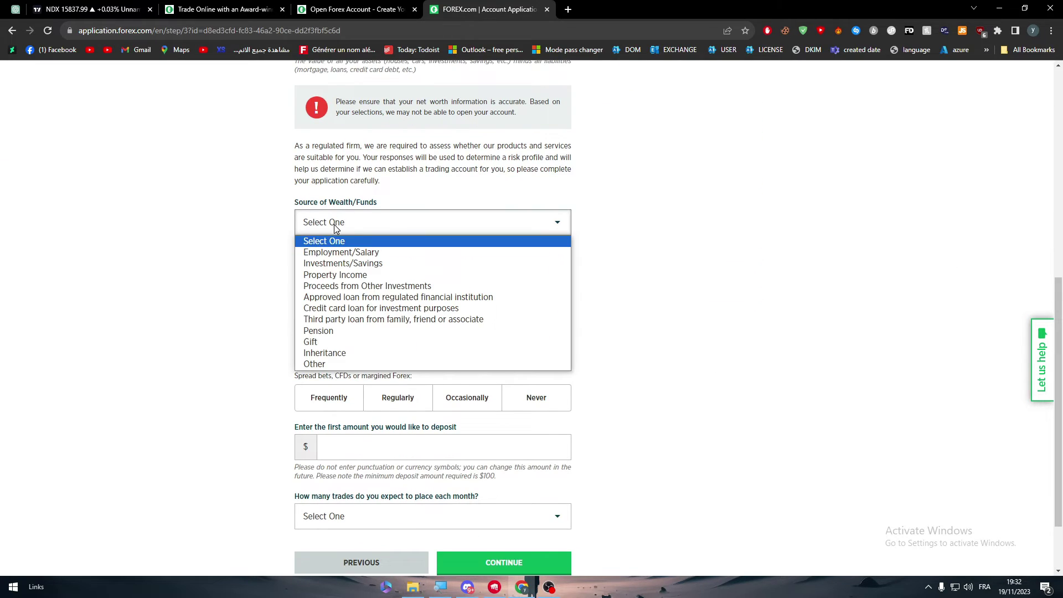
pyautogui.click(343, 342)
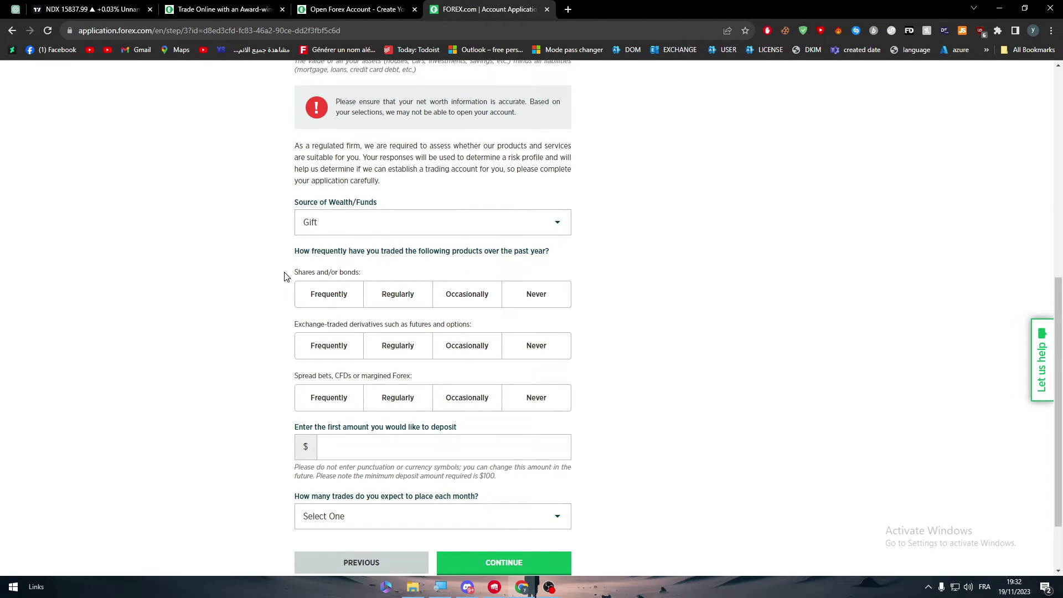
# Answer Never for trading experience, enter a $100 first deposit, choose 0-49 monthly trades, and continue.
pyautogui.click(539, 294)
pyautogui.moveTo(305, 323); pyautogui.dragTo(447, 323)
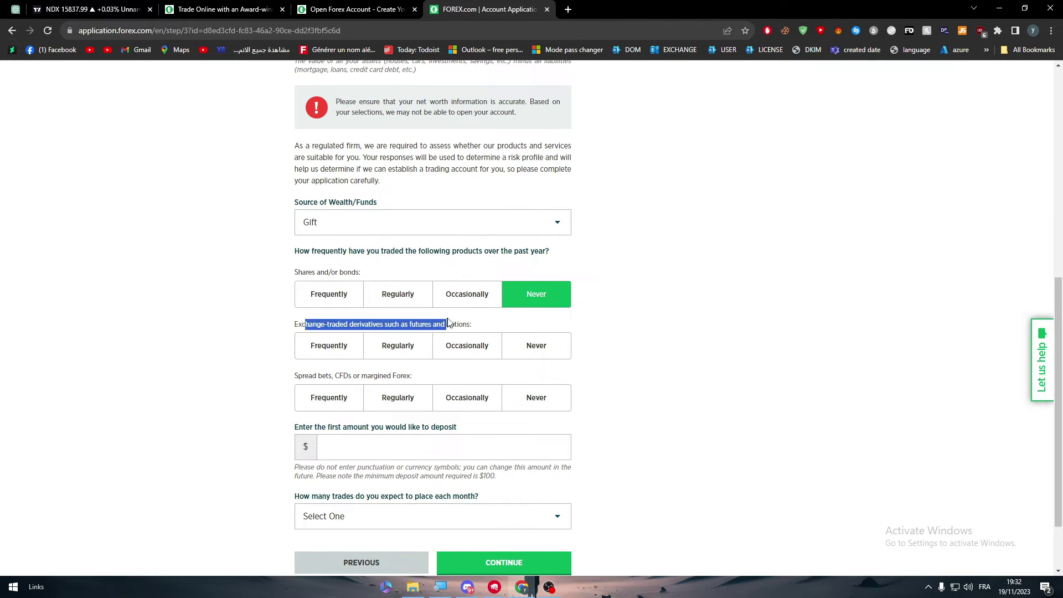
pyautogui.click(536, 346)
pyautogui.moveTo(1058, 508)
pyautogui.mouseDown()
pyautogui.moveTo(1058, 292)
pyautogui.moveTo(1058, 514)
pyautogui.mouseUp()
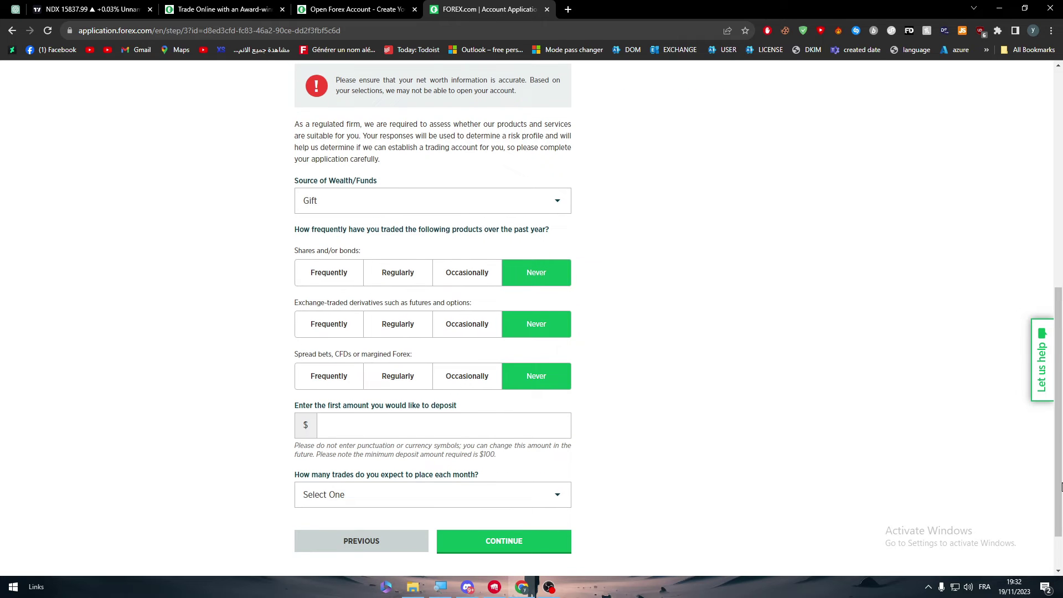
pyautogui.click(456, 424)
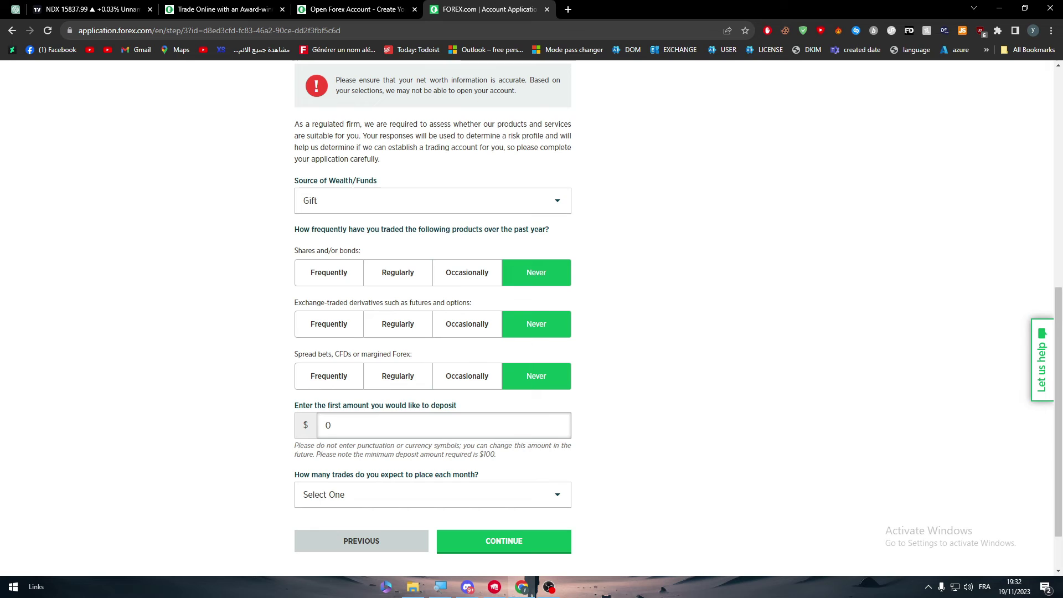
pyautogui.click(510, 488)
pyautogui.doubleClick(328, 425)
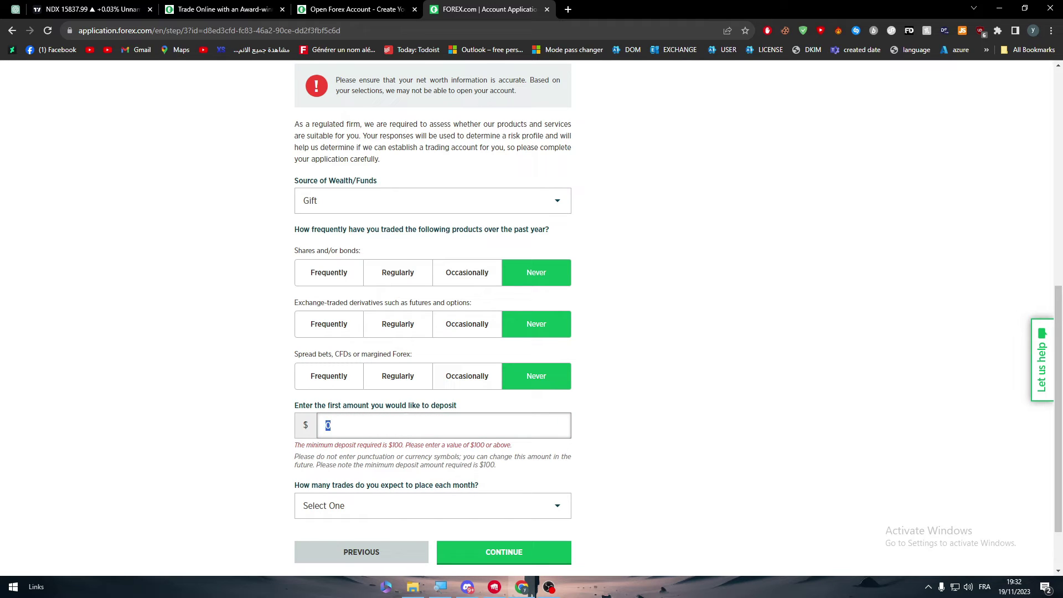
pyautogui.write('100')
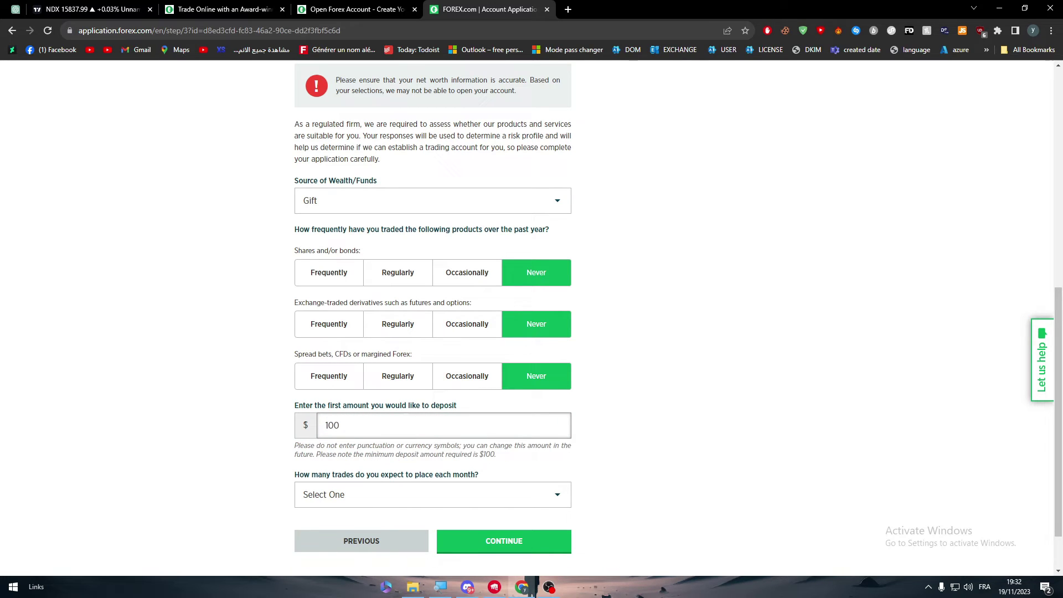
pyautogui.click(676, 458)
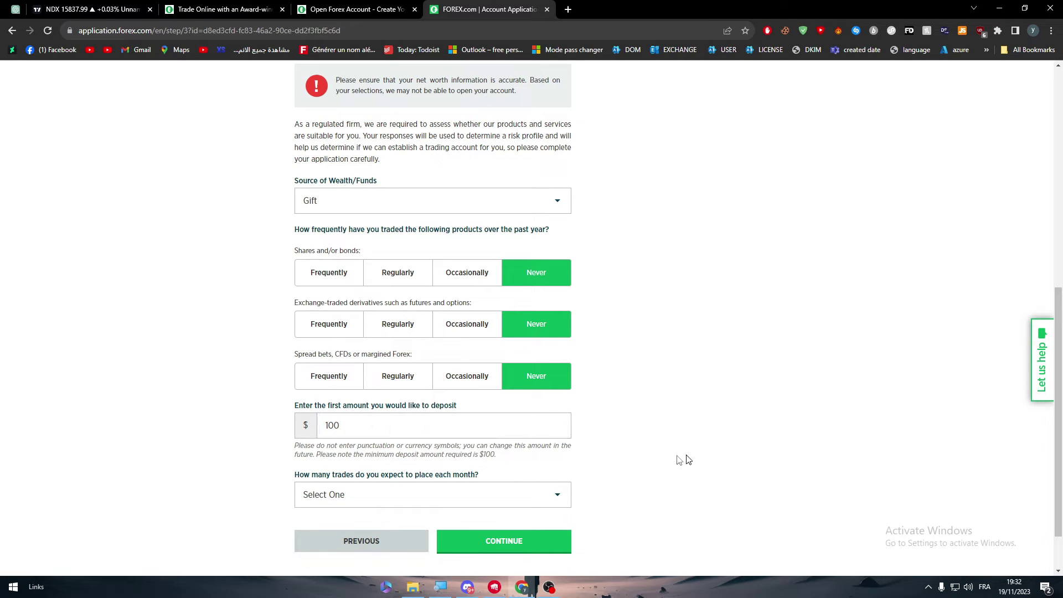
pyautogui.click(389, 498)
pyautogui.click(343, 430)
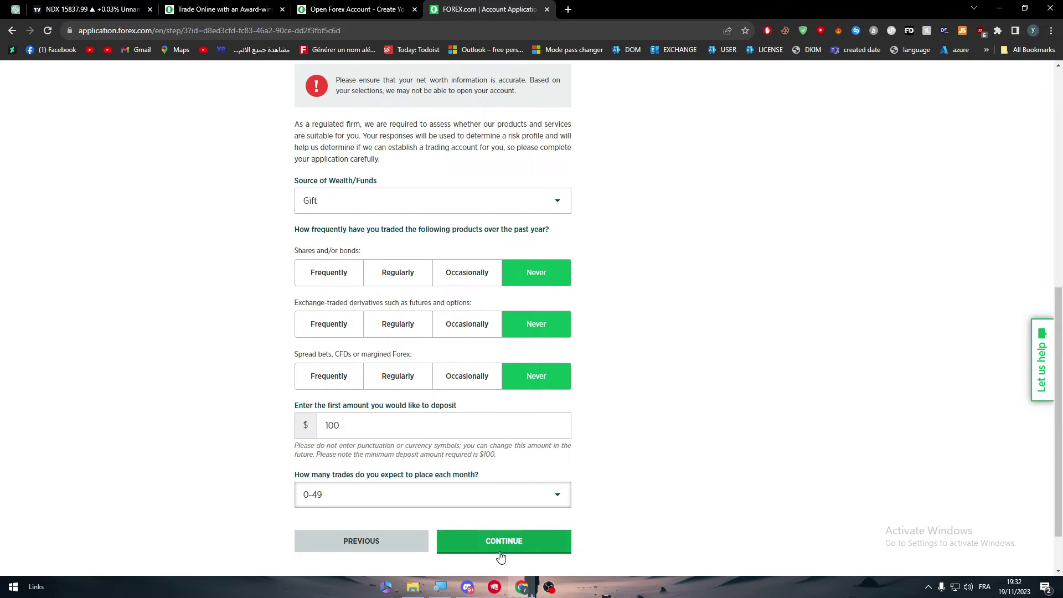
pyautogui.click(501, 548)
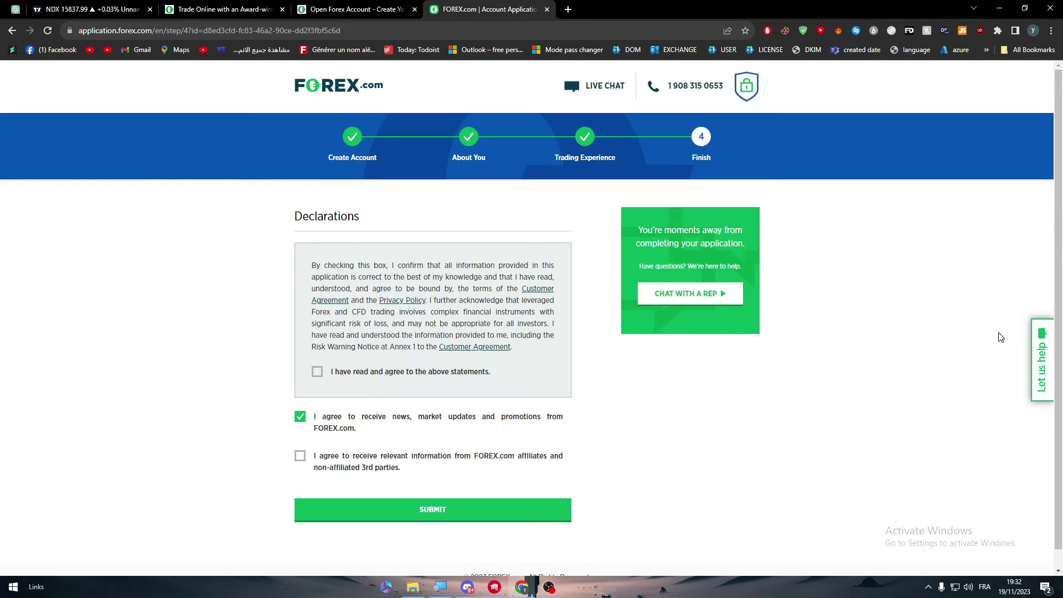
# Accept the declarations, opt in to affiliate information, and submit the application.
pyautogui.click(339, 376)
pyautogui.click(302, 458)
pyautogui.click(393, 520)
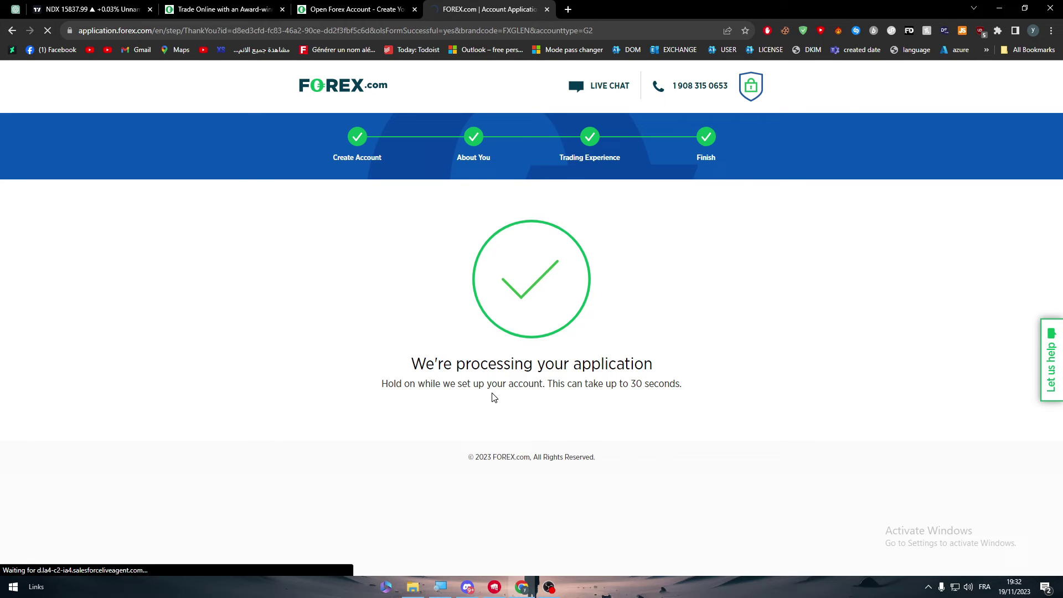
# Glance at the NDX chart, then review the Account Verification document requirements.
pyautogui.click(103, 7)
pyautogui.click(513, 6)
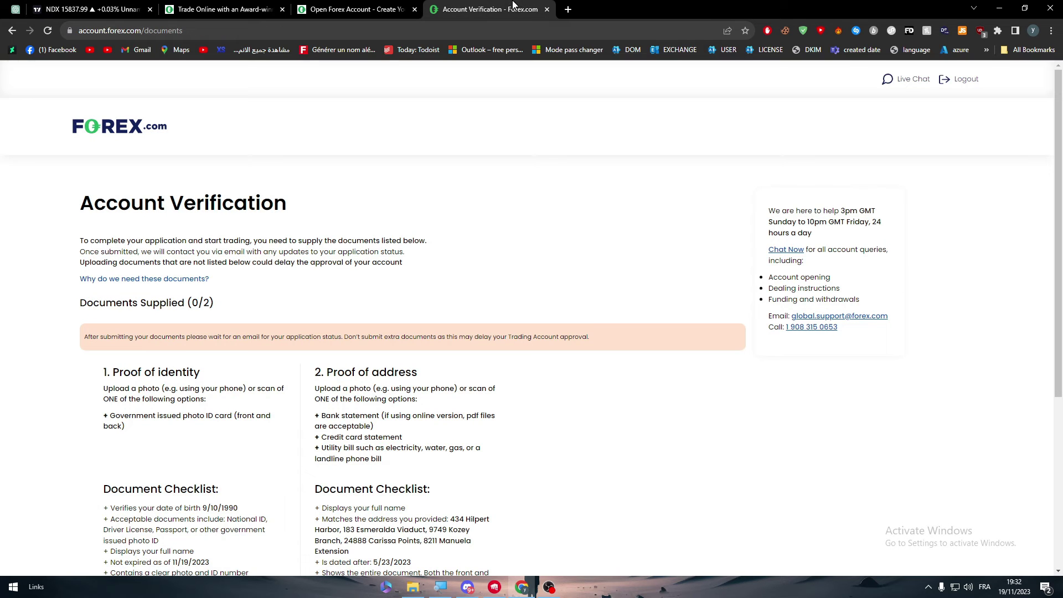
pyautogui.moveTo(74, 234); pyautogui.dragTo(274, 239)
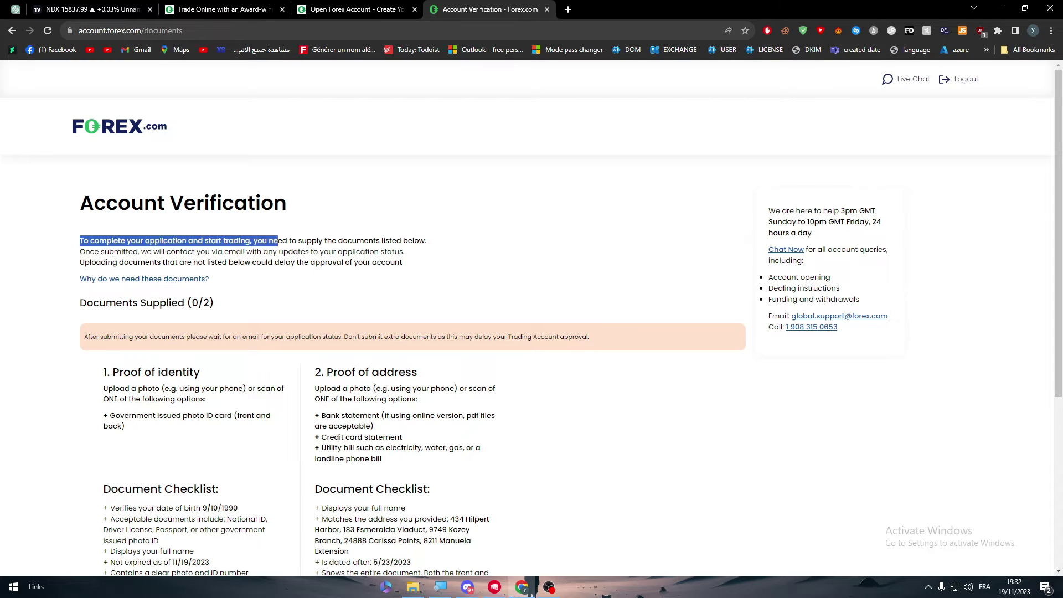
pyautogui.click(273, 240)
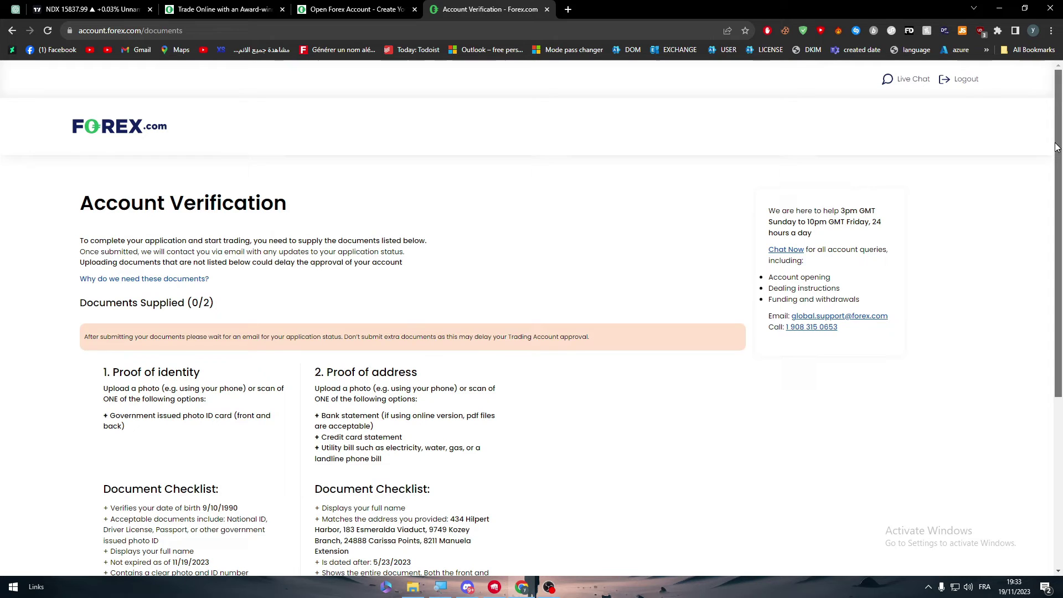
pyautogui.moveTo(1057, 147); pyautogui.dragTo(1006, 315)
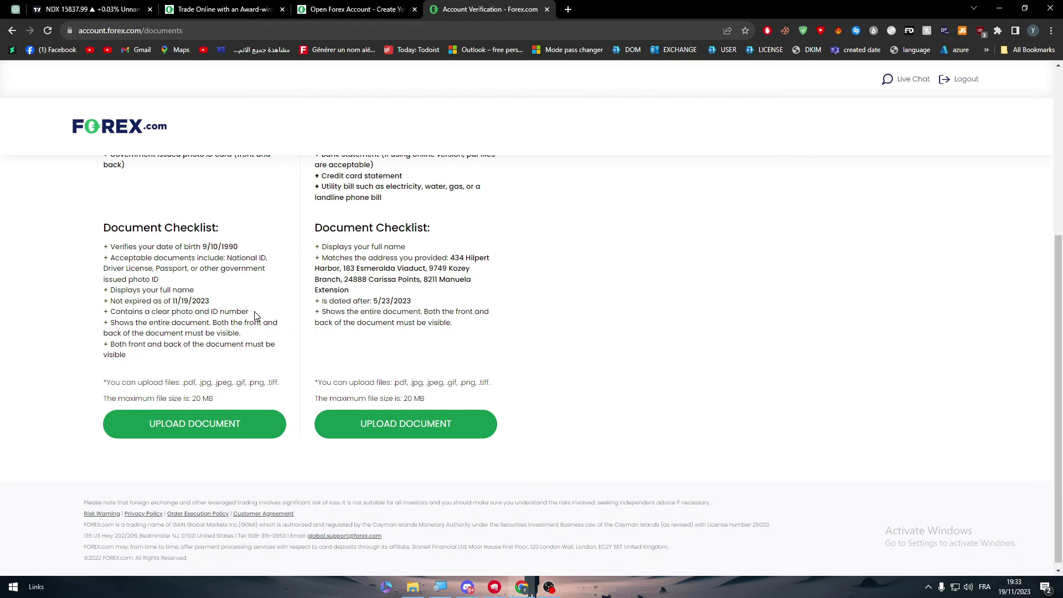
pyautogui.scroll(3, 426, 324)
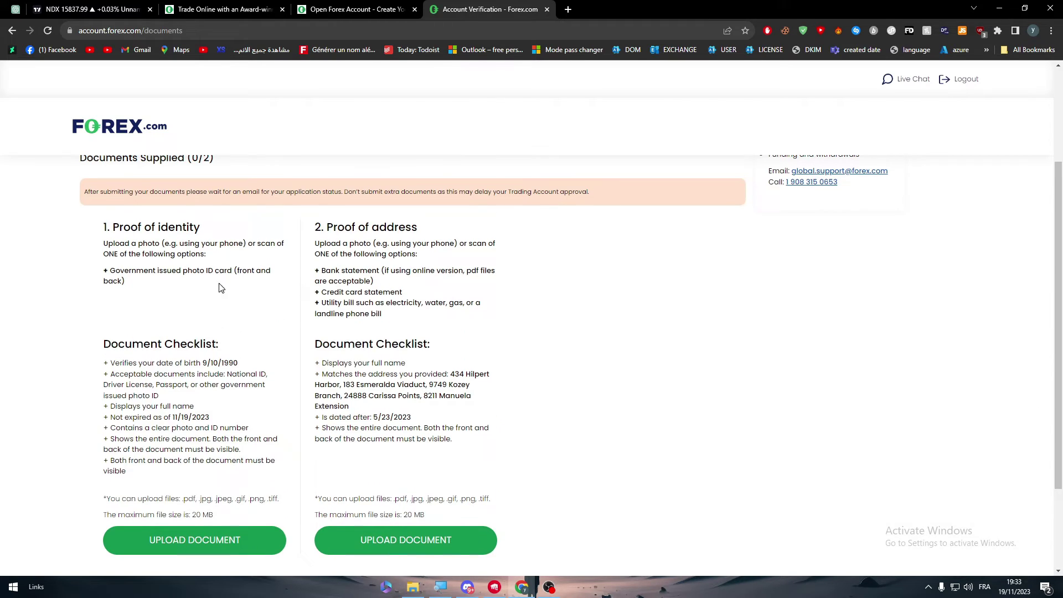
# Dismiss the FOREX.com login prompt and collapse the broker list below the NDX 1-minute chart.
pyautogui.click(86, 7)
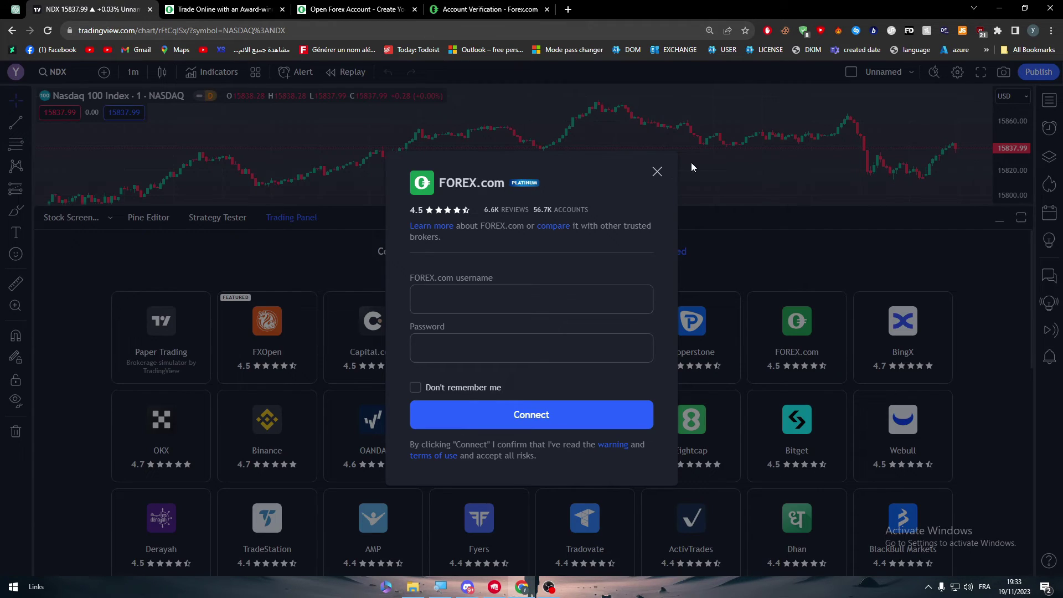
pyautogui.click(434, 6)
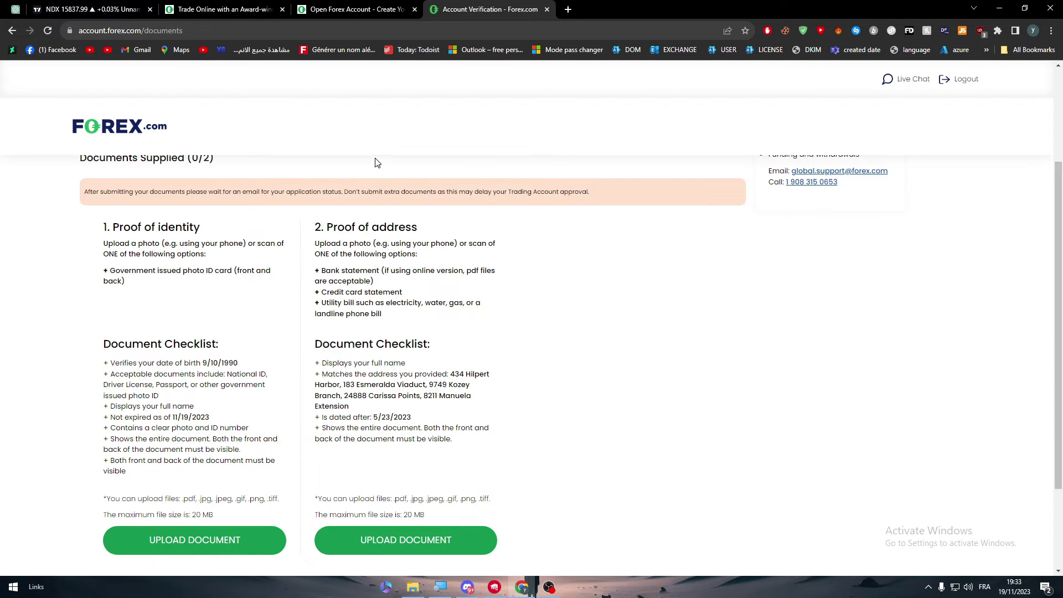
pyautogui.click(91, 8)
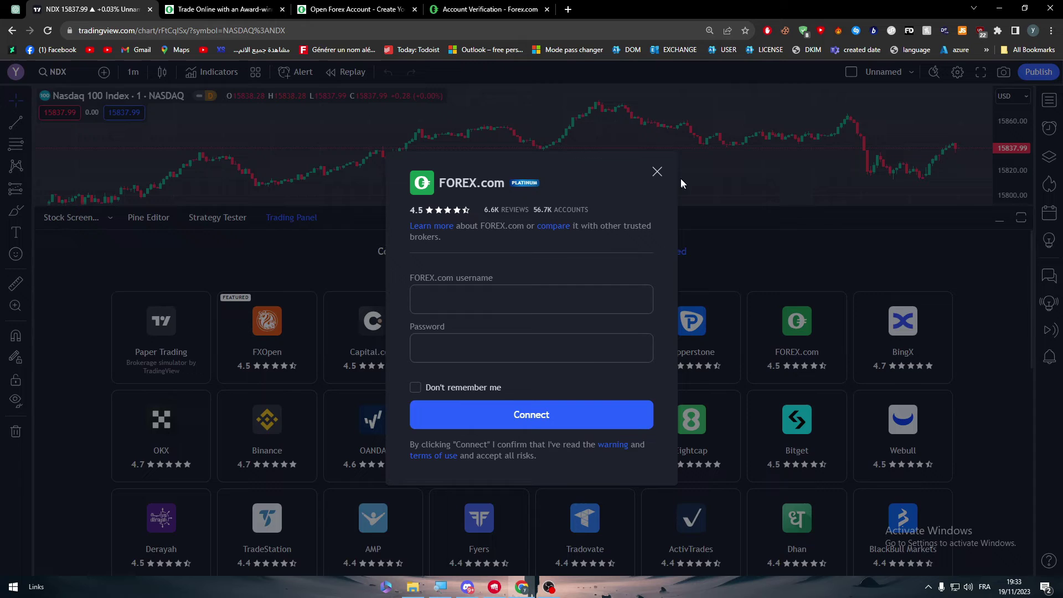
pyautogui.click(659, 172)
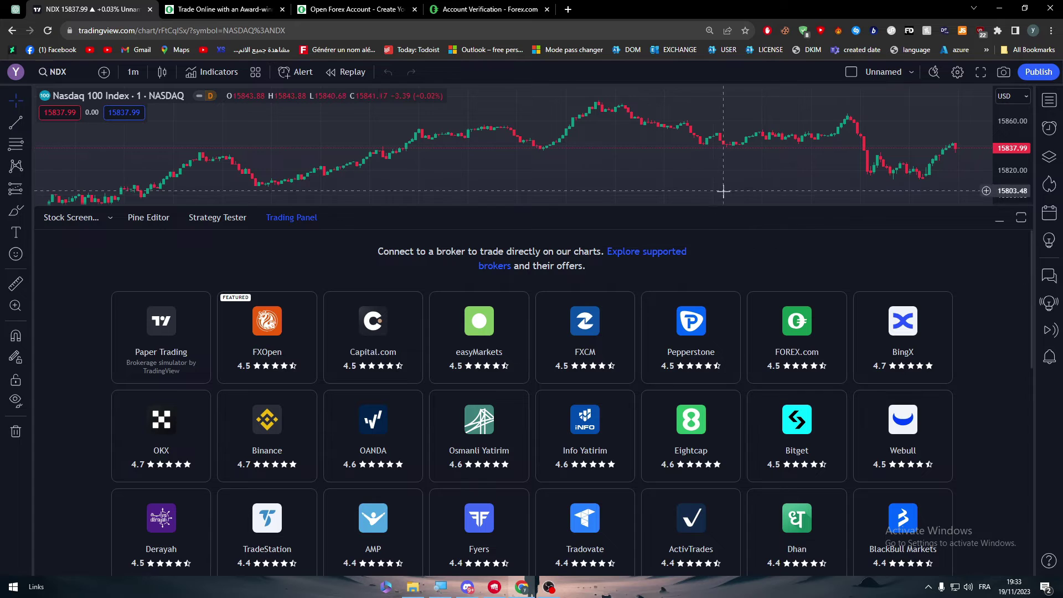
pyautogui.moveTo(715, 207); pyautogui.dragTo(644, 567)
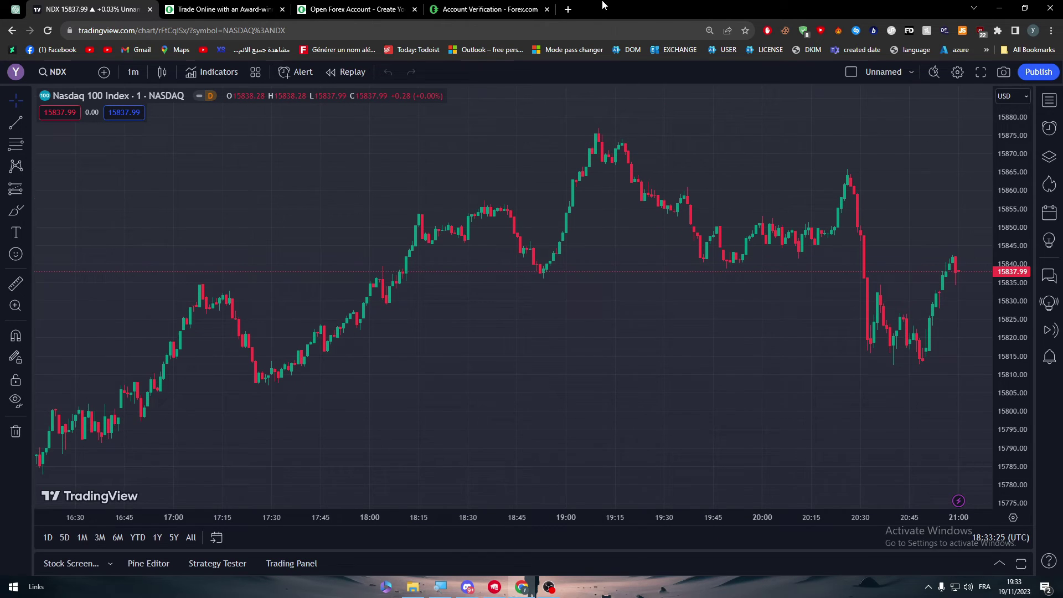
# Run a Google image search for 'FOREX.COM CHARTS' in a new tab.
pyautogui.click(567, 9)
pyautogui.write('FOREX ')
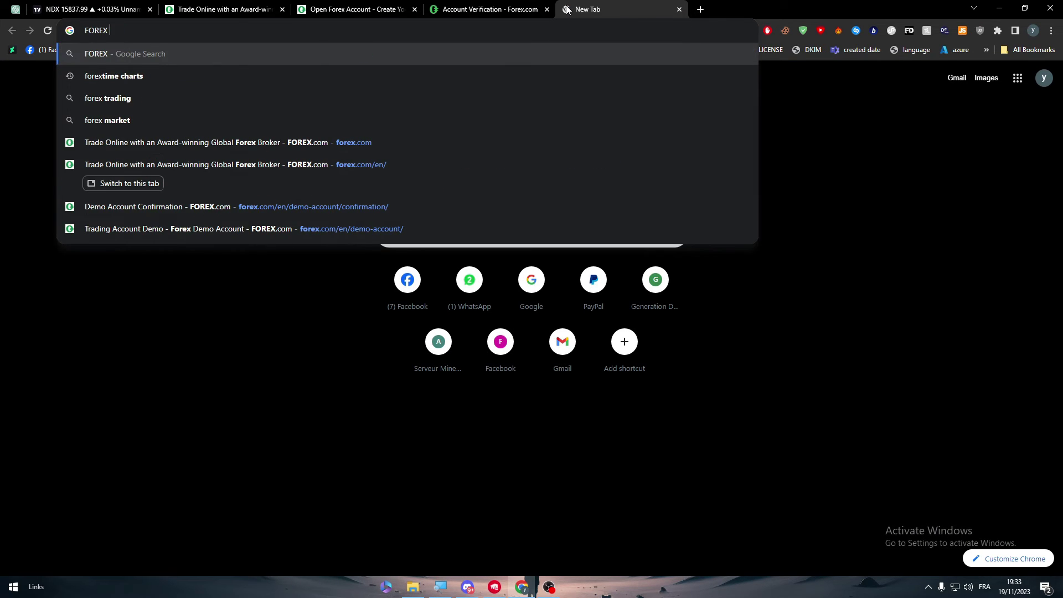
pyautogui.write('CHARTS')
pyautogui.press('Return')
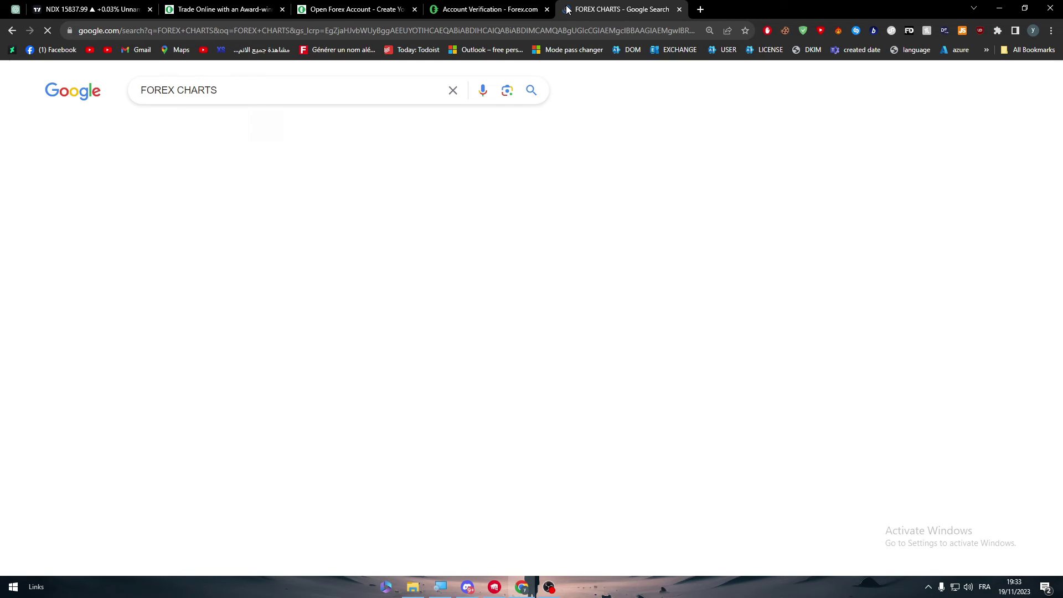
pyautogui.click(205, 128)
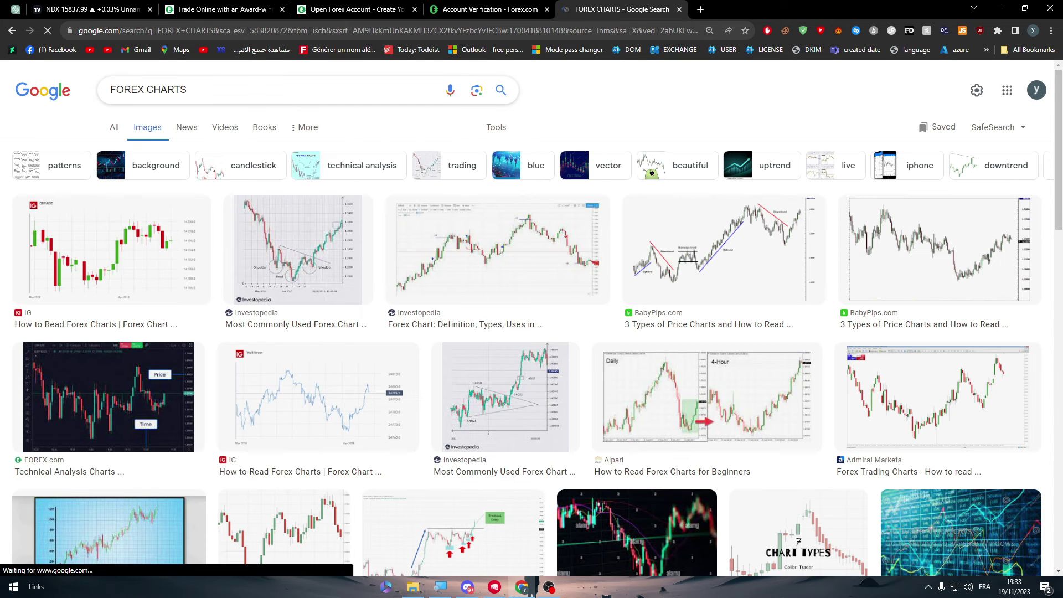
pyautogui.click(137, 90)
pyautogui.write('.COM')
pyautogui.press('Return')
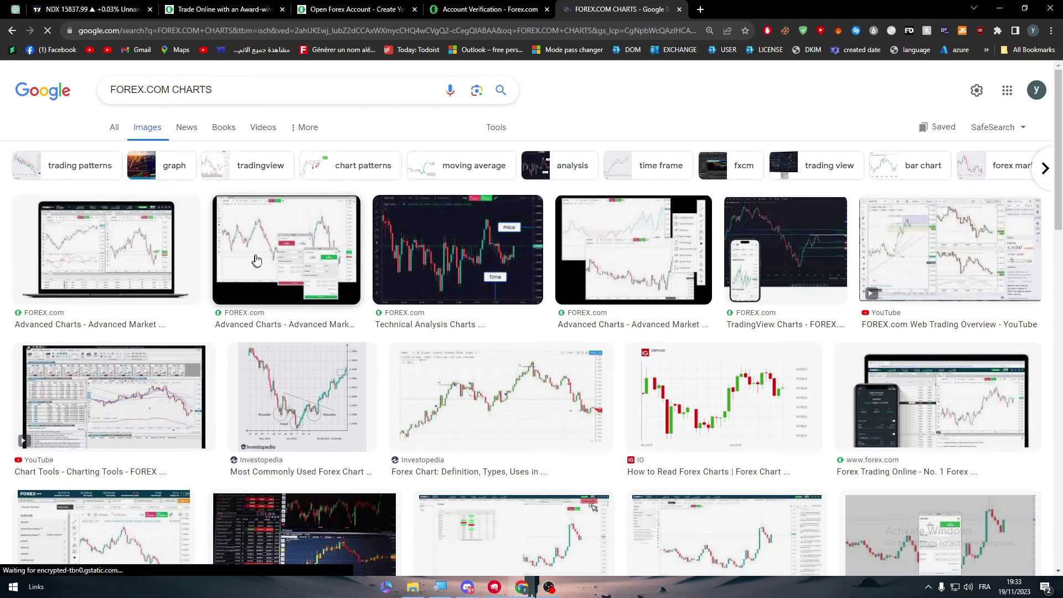
# Preview the Technical Analysis, TradingView, Advanced Charts, Chart Tools and Investopedia results.
pyautogui.click(387, 238)
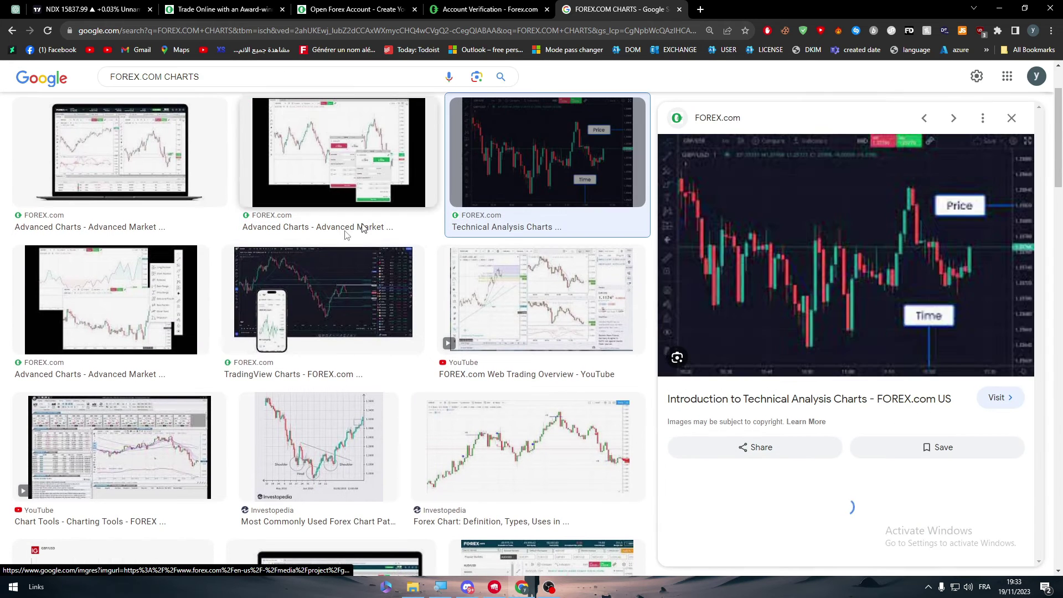
pyautogui.click(321, 298)
pyautogui.click(277, 221)
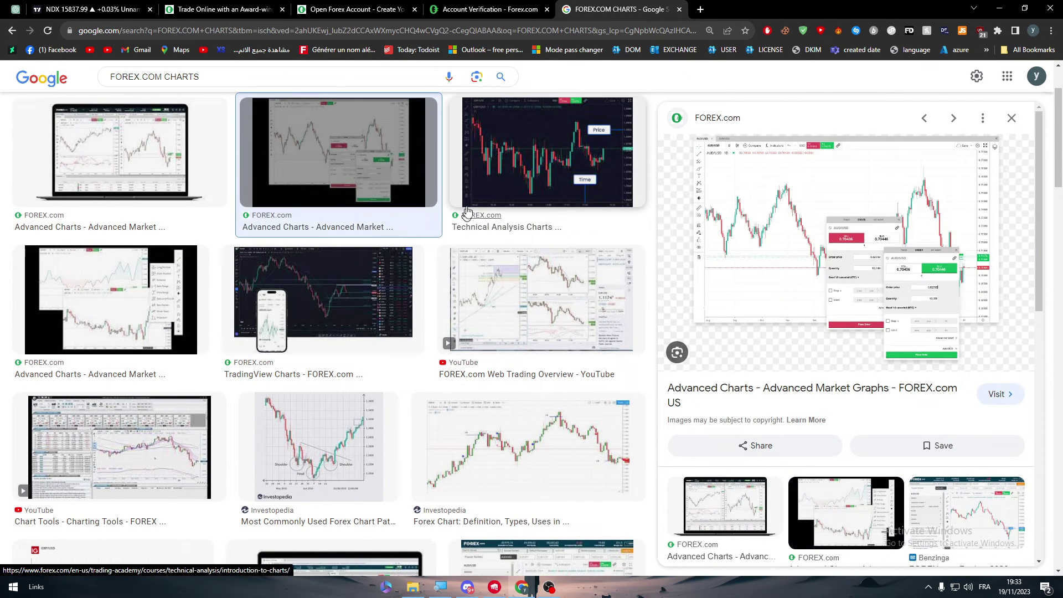
pyautogui.click(476, 252)
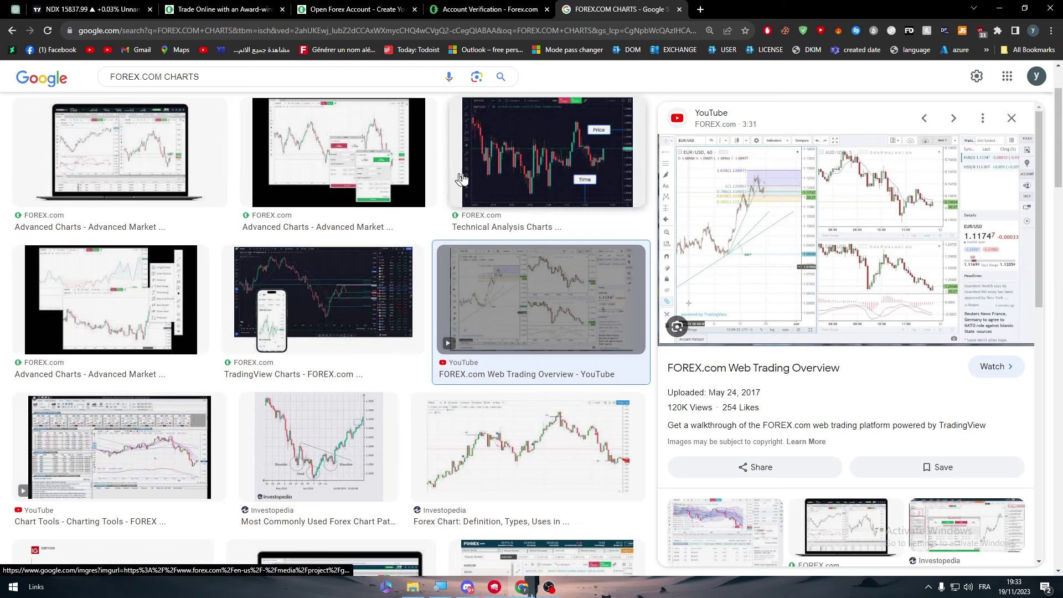
pyautogui.click(461, 178)
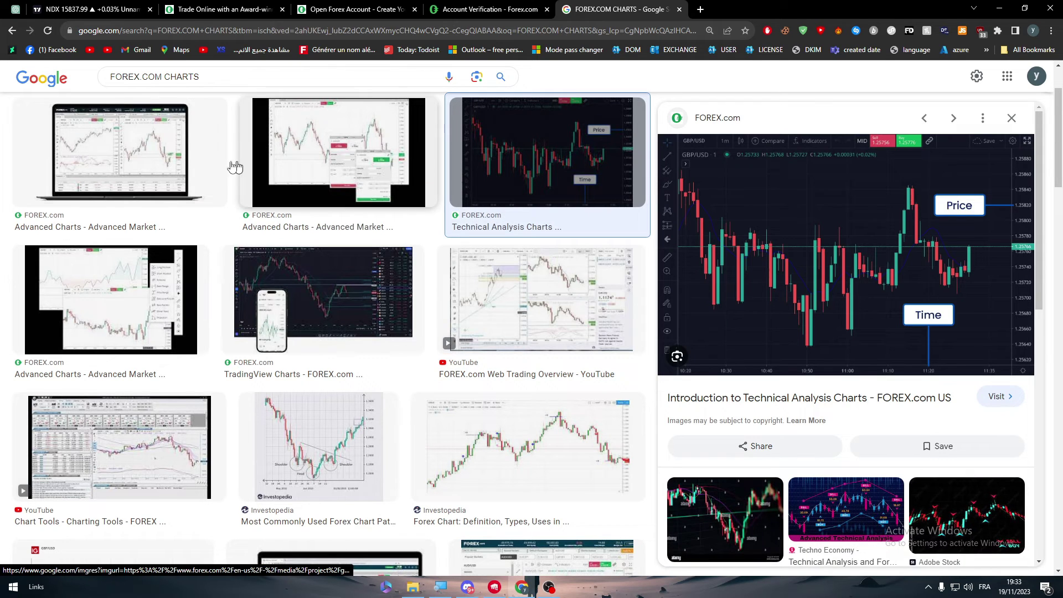
pyautogui.click(121, 426)
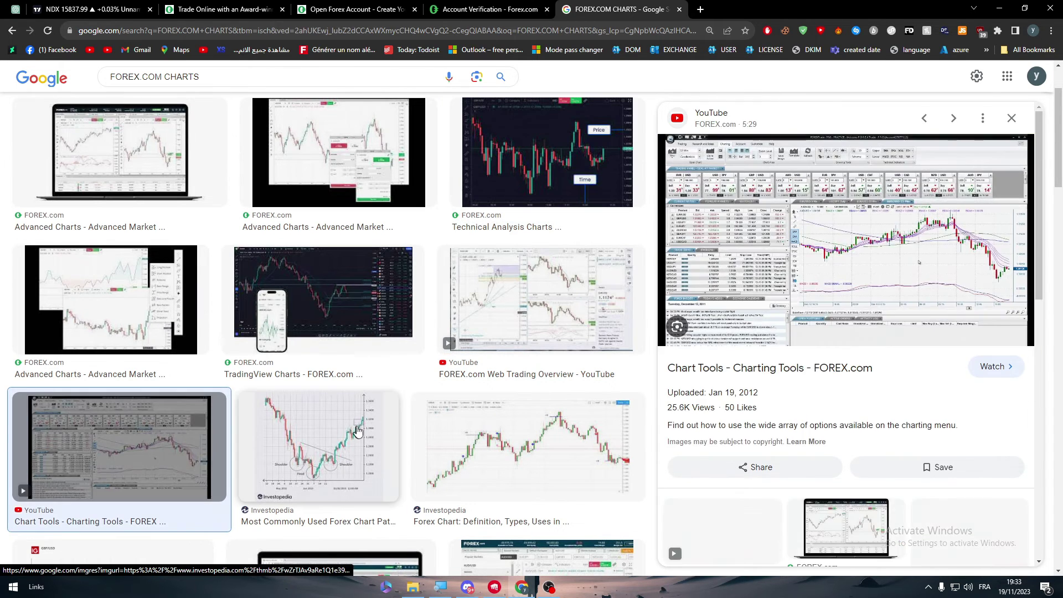
pyautogui.click(526, 446)
# Re-preview several chart results, then return to the FOREX.com account verification page.
pyautogui.click(548, 155)
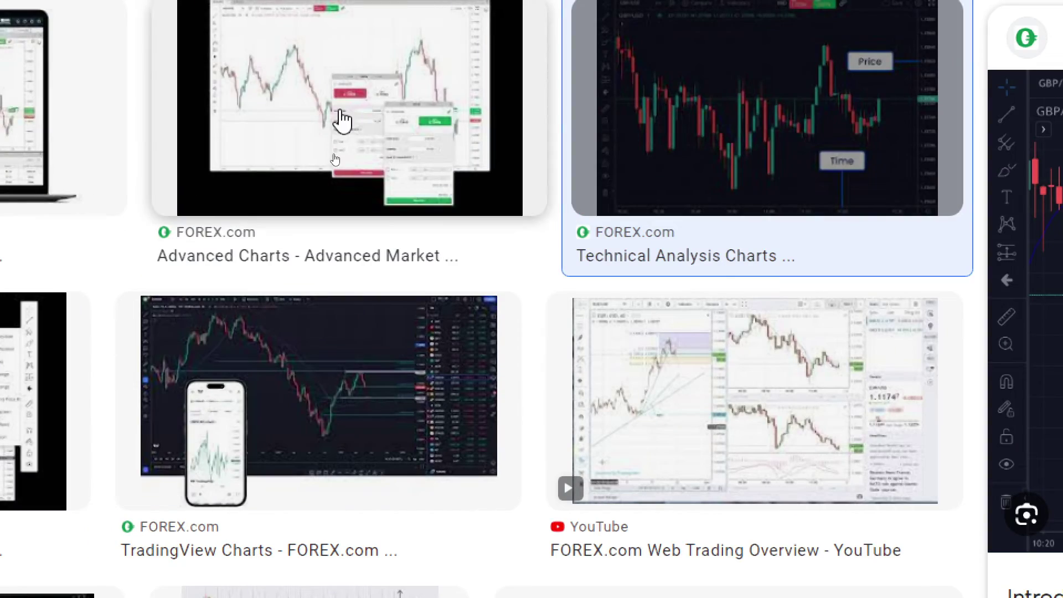
pyautogui.click(340, 119)
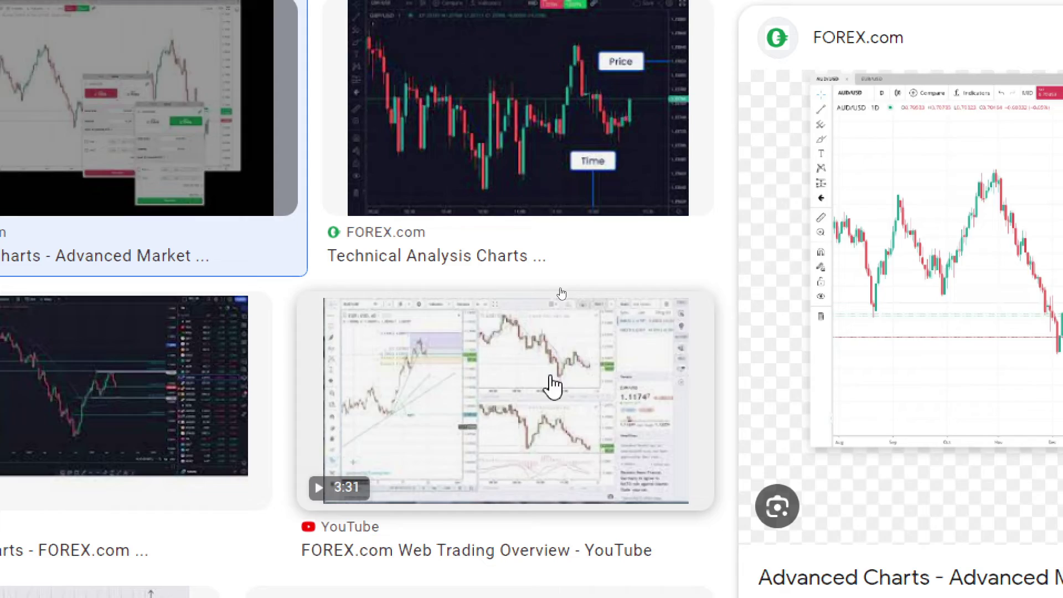
pyautogui.click(553, 386)
pyautogui.click(167, 397)
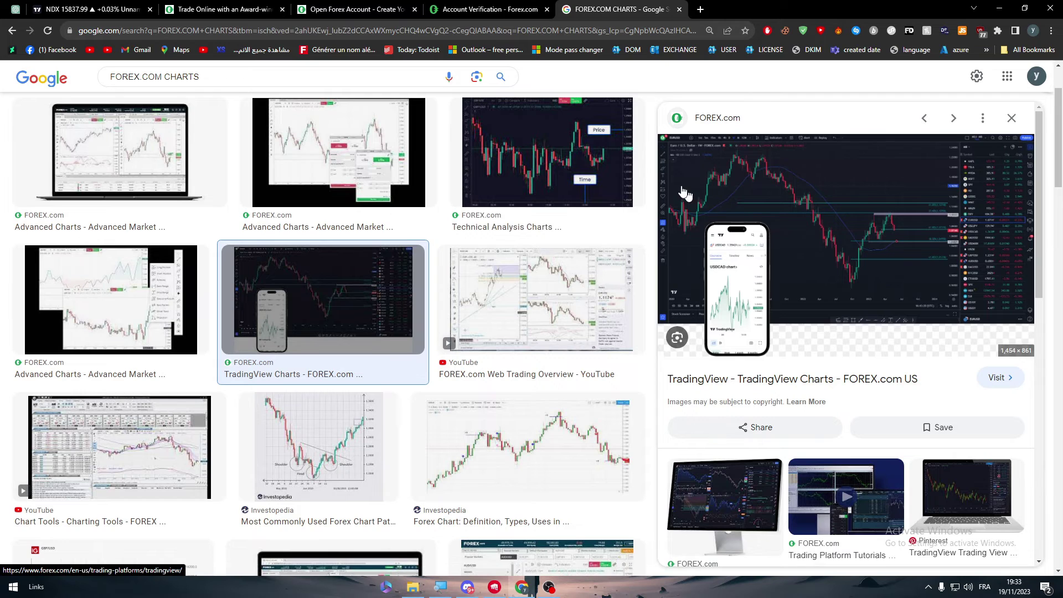
pyautogui.click(460, 14)
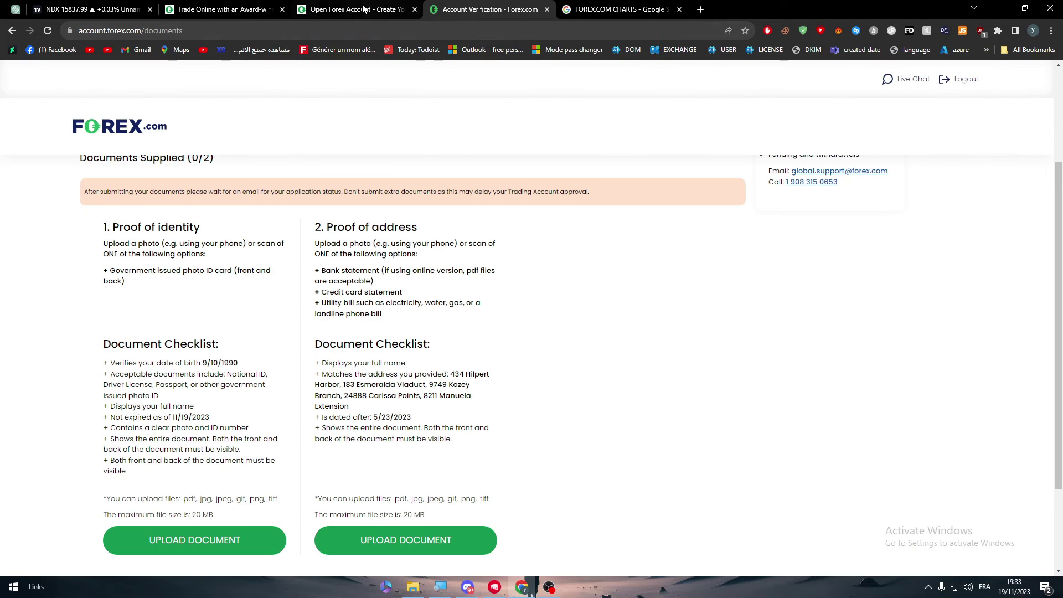
# Pan the NDX 1-minute chart to adjust the visible time range.
pyautogui.click(125, 5)
pyautogui.moveTo(612, 171); pyautogui.dragTo(524, 117)
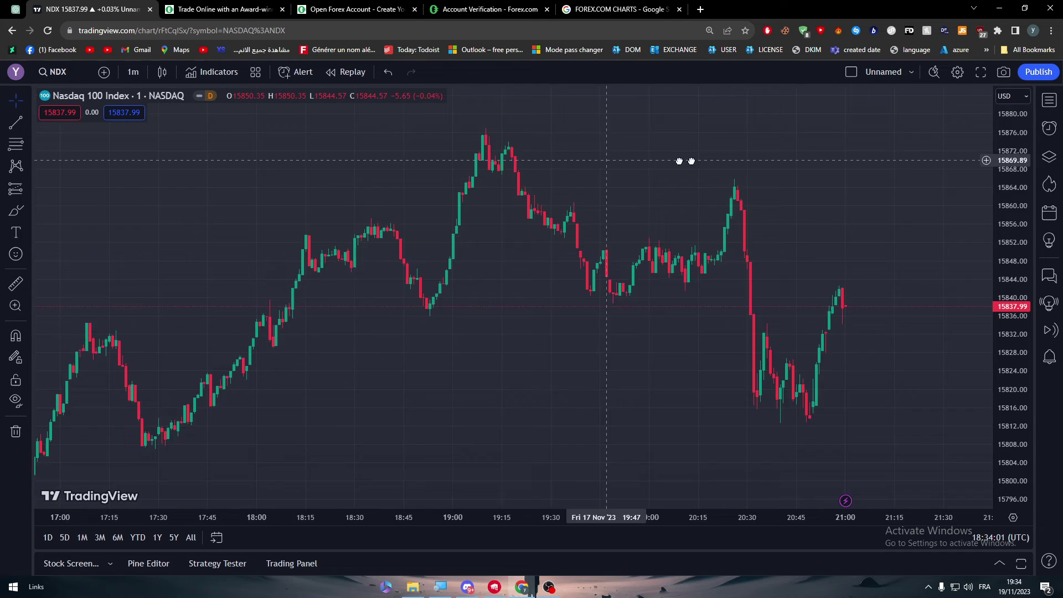
pyautogui.moveTo(691, 161); pyautogui.dragTo(828, 161)
pyautogui.moveTo(505, 216); pyautogui.dragTo(391, 216)
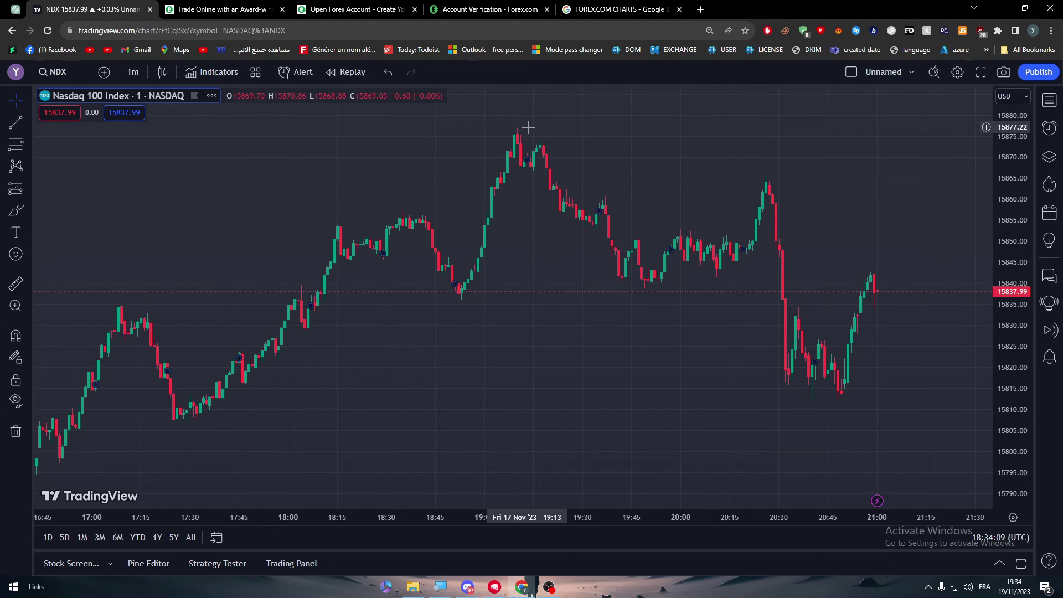
# Draw an orange trend line at about 15,855, spanning roughly 18:06 to 21:06.
pyautogui.click(607, 16)
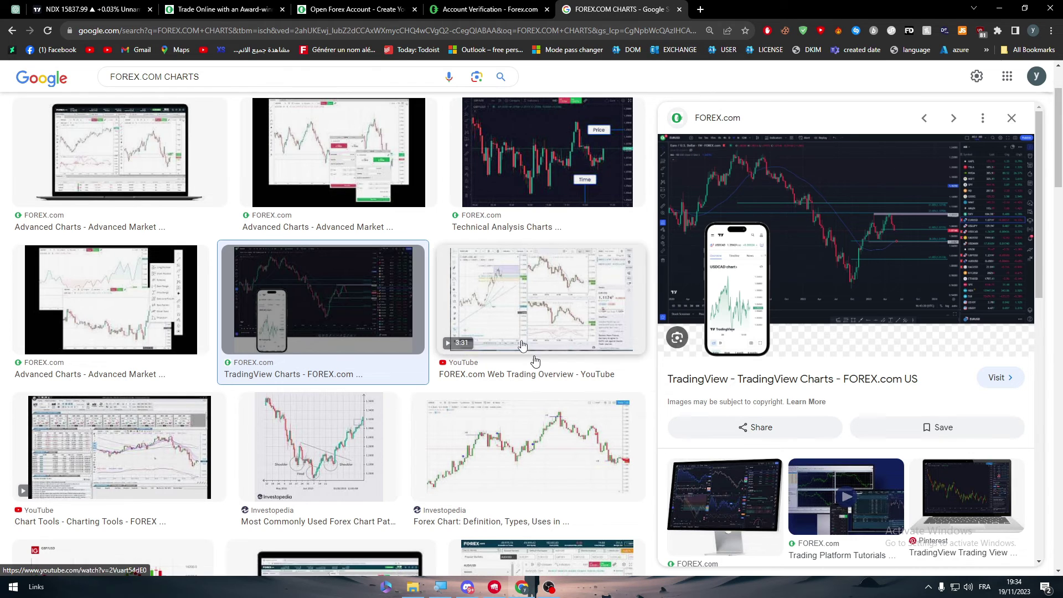
pyautogui.click(137, 5)
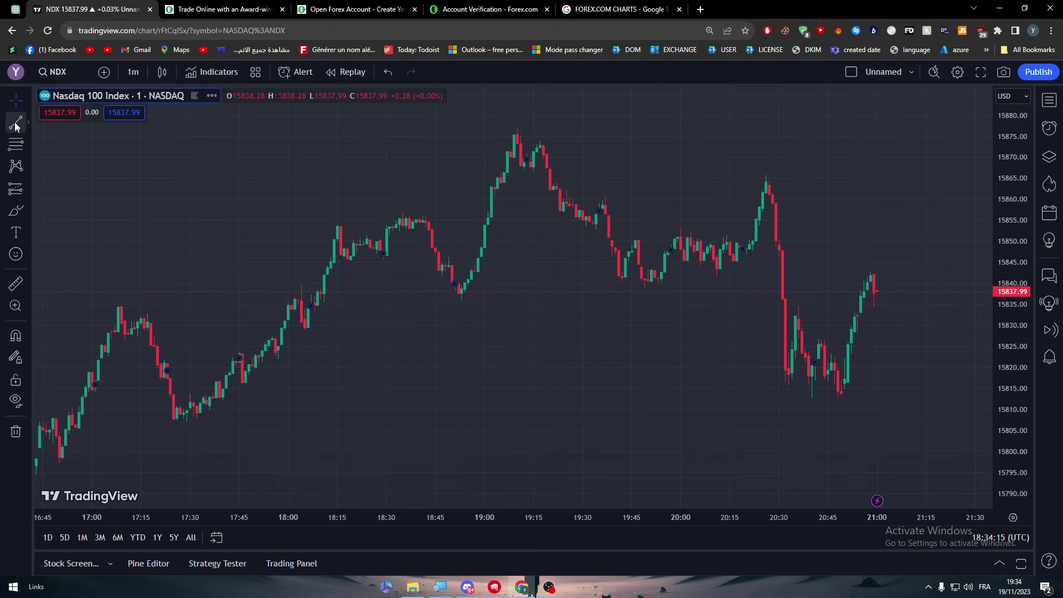
pyautogui.click(898, 250)
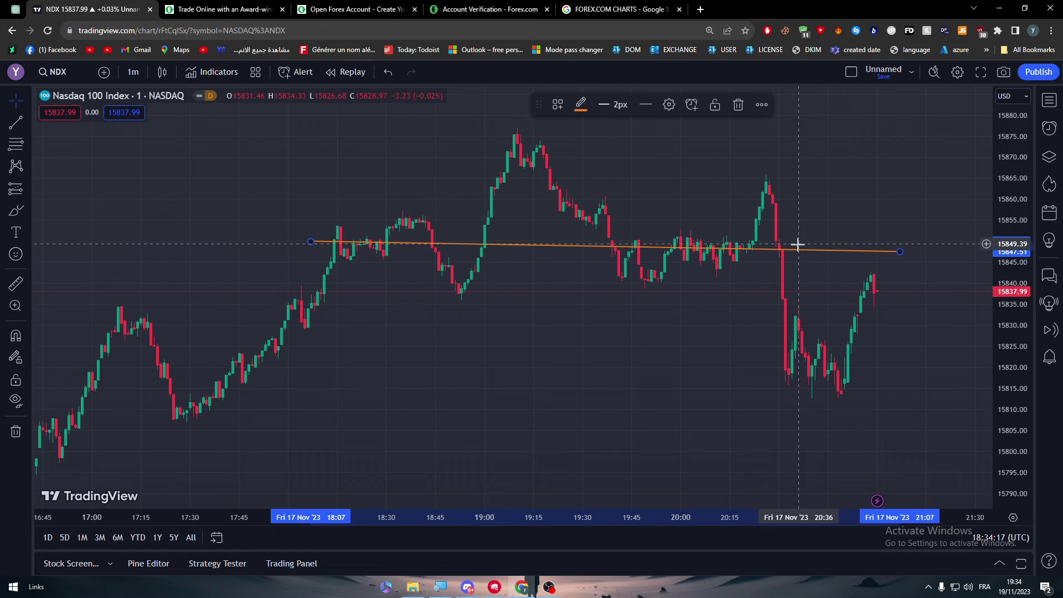
pyautogui.moveTo(785, 250); pyautogui.dragTo(781, 224)
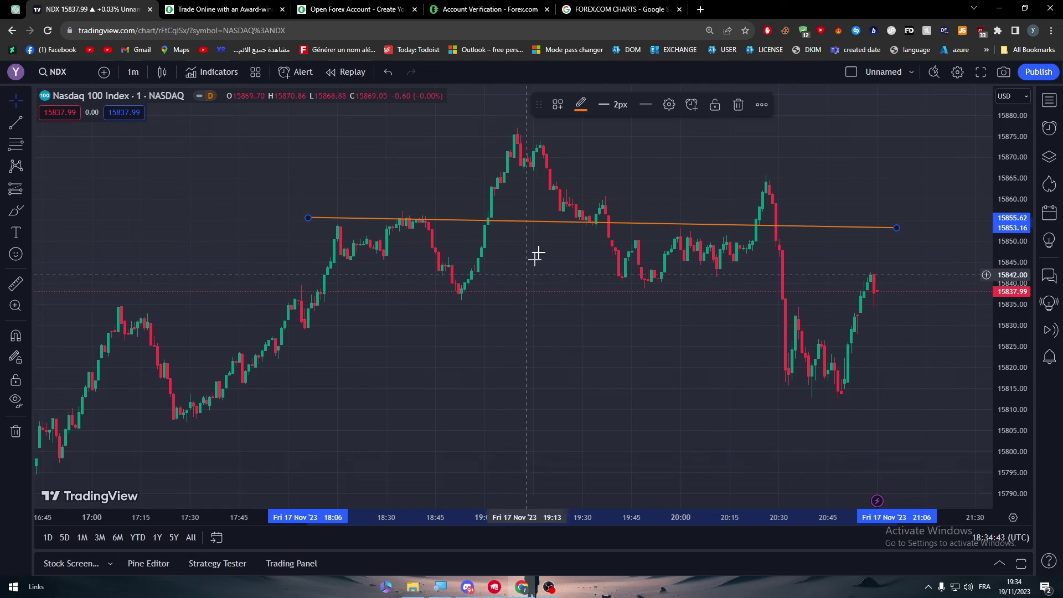
pyautogui.click(601, 11)
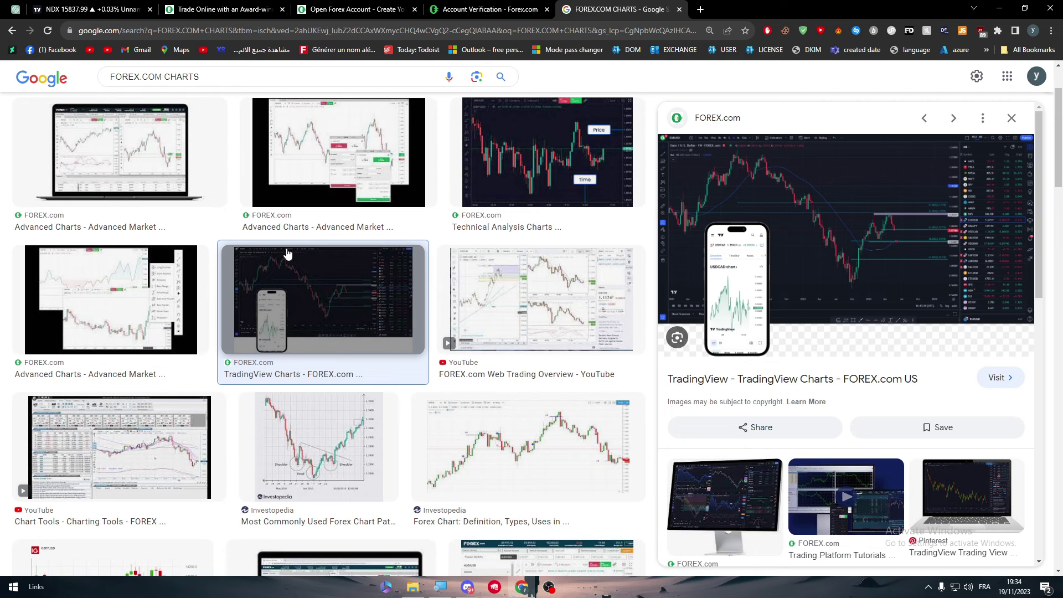
# Add the InSide Bar Strategy to the NDX chart from the Strategies list.
pyautogui.click(92, 9)
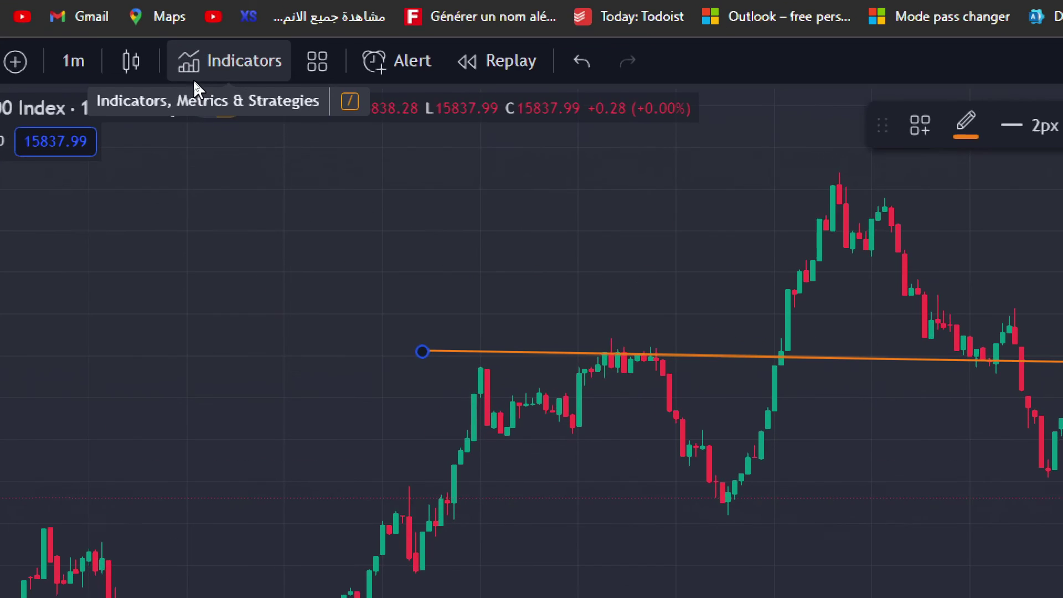
pyautogui.click(194, 82)
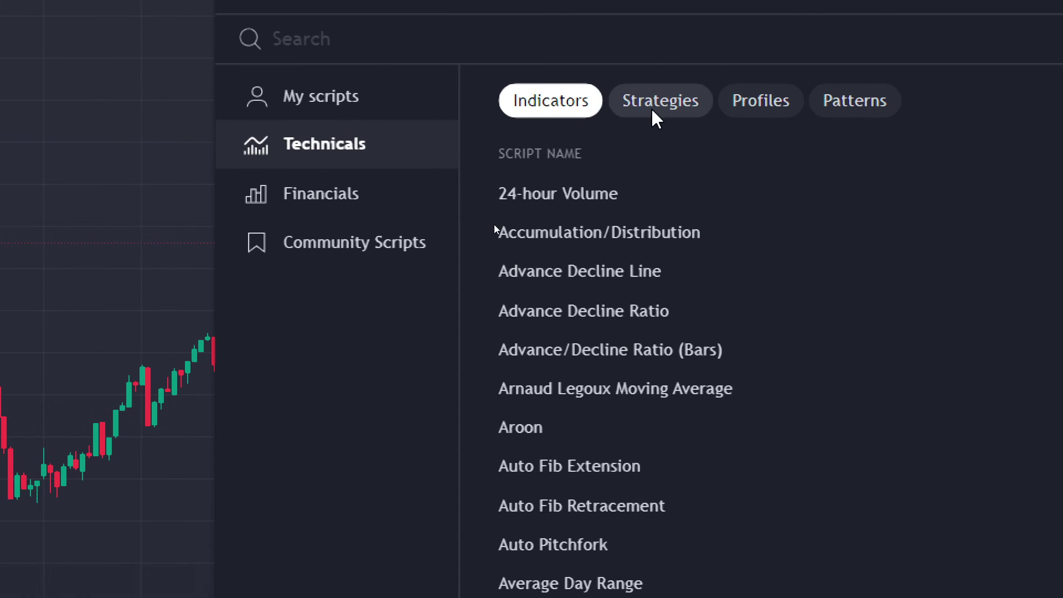
pyautogui.click(653, 108)
pyautogui.click(628, 321)
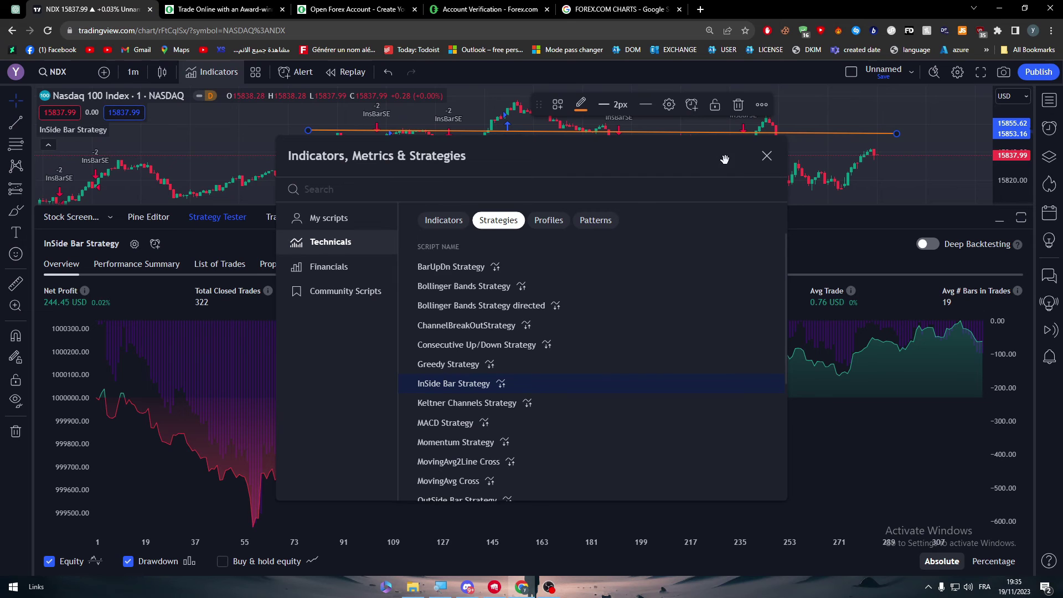
pyautogui.click(767, 155)
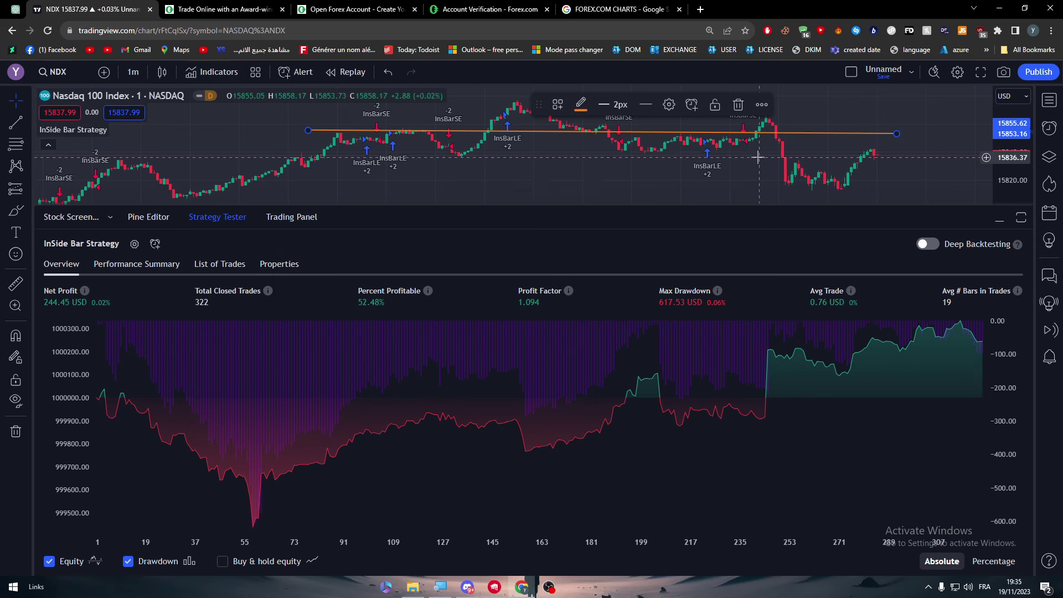
# Enlarge the chart above the Strategy Tester report and pan toward recent bars.
pyautogui.moveTo(661, 204); pyautogui.dragTo(660, 488)
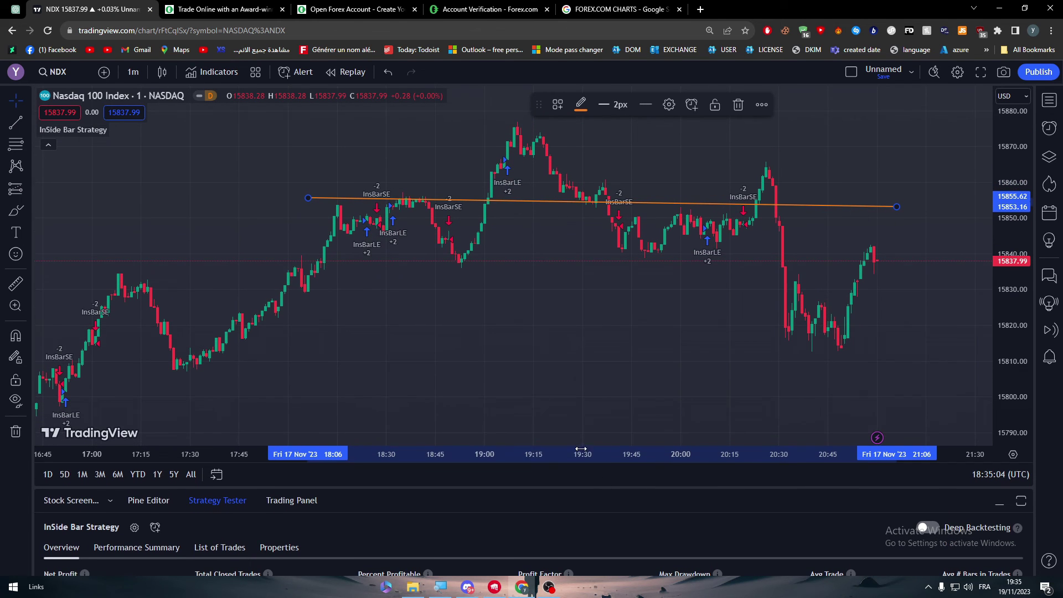
pyautogui.click(586, 108)
pyautogui.moveTo(382, 183); pyautogui.dragTo(44, 264)
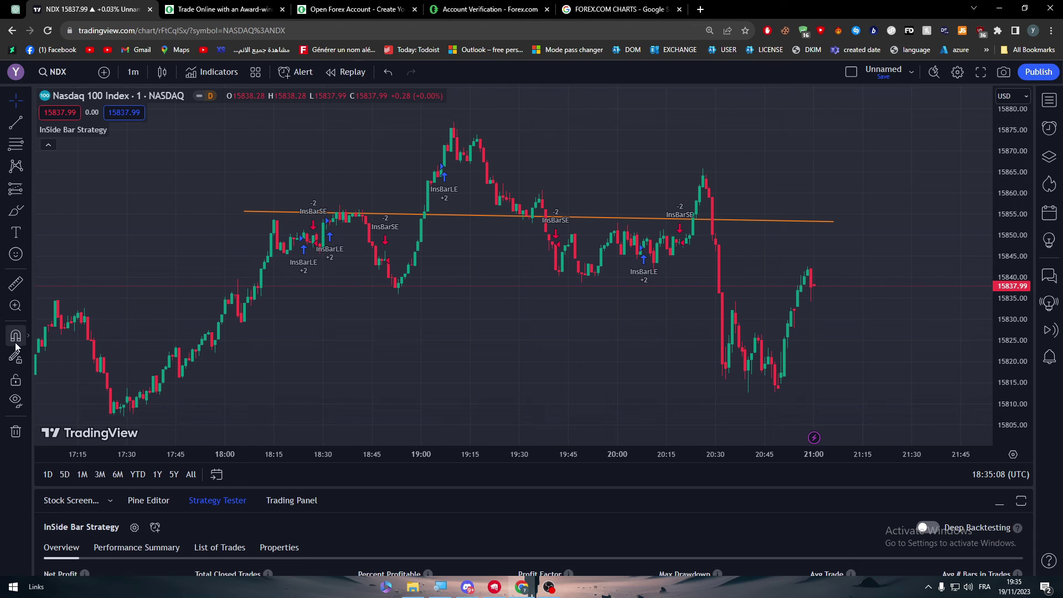
# Brush cyan circles around the 18:15–18:45, 19:00–19:15 and 20:00–20:15 bar clusters.
pyautogui.click(15, 210)
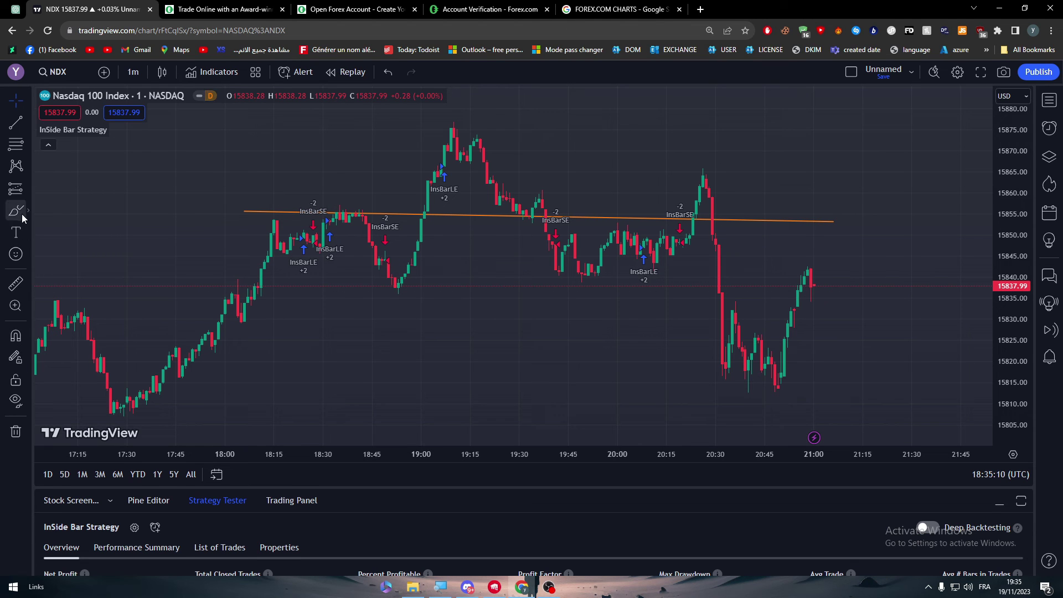
pyautogui.moveTo(281, 205); pyautogui.dragTo(314, 198)
pyautogui.moveTo(423, 155)
pyautogui.mouseDown()
pyautogui.moveTo(495, 166)
pyautogui.moveTo(454, 135)
pyautogui.mouseUp()
pyautogui.moveTo(626, 210)
pyautogui.mouseDown()
pyautogui.moveTo(640, 287)
pyautogui.moveTo(626, 224)
pyautogui.mouseUp()
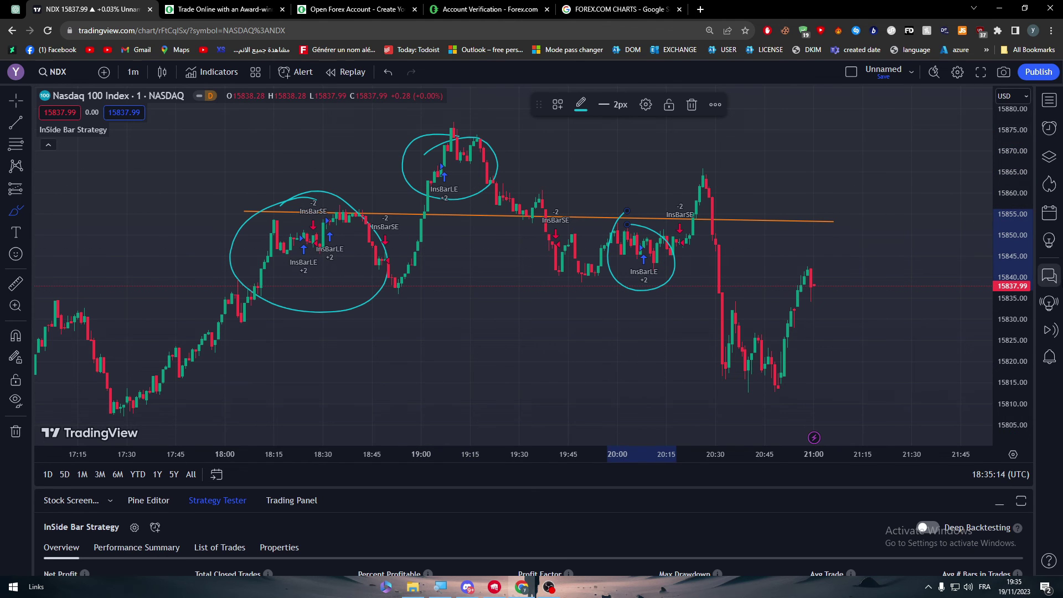
# Handwrite an underline and letters above the chart, then return to Google's image results.
pyautogui.click(1049, 276)
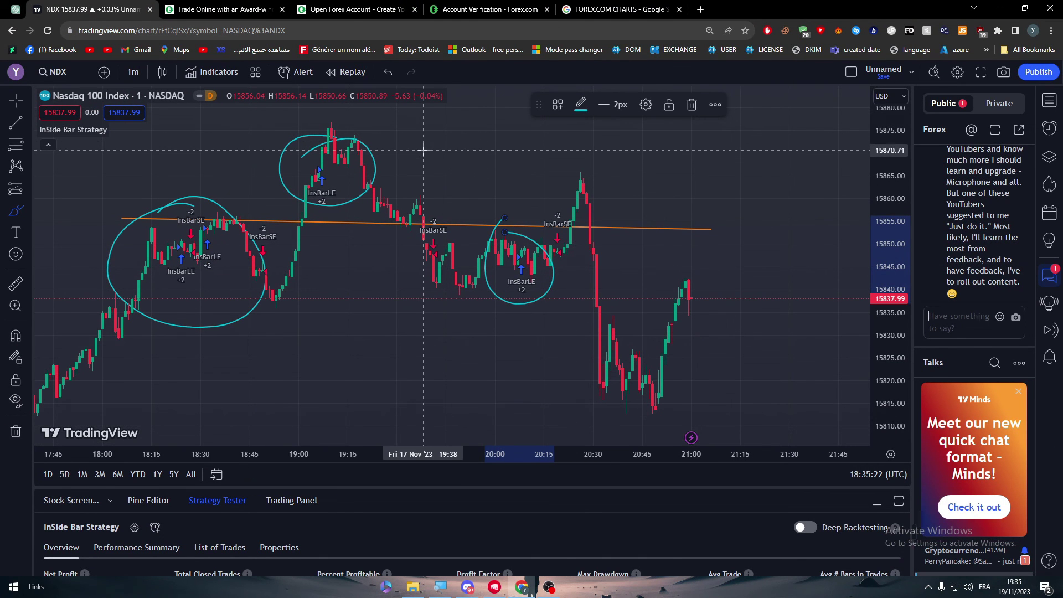
pyautogui.moveTo(662, 163)
pyautogui.mouseDown()
pyautogui.moveTo(509, 142)
pyautogui.moveTo(503, 168)
pyautogui.mouseUp()
pyautogui.moveTo(431, 119)
pyautogui.mouseDown()
pyautogui.moveTo(450, 136)
pyautogui.moveTo(432, 161)
pyautogui.mouseUp()
pyautogui.moveTo(467, 119)
pyautogui.mouseDown()
pyautogui.moveTo(467, 159)
pyautogui.moveTo(513, 124)
pyautogui.moveTo(540, 138)
pyautogui.mouseUp()
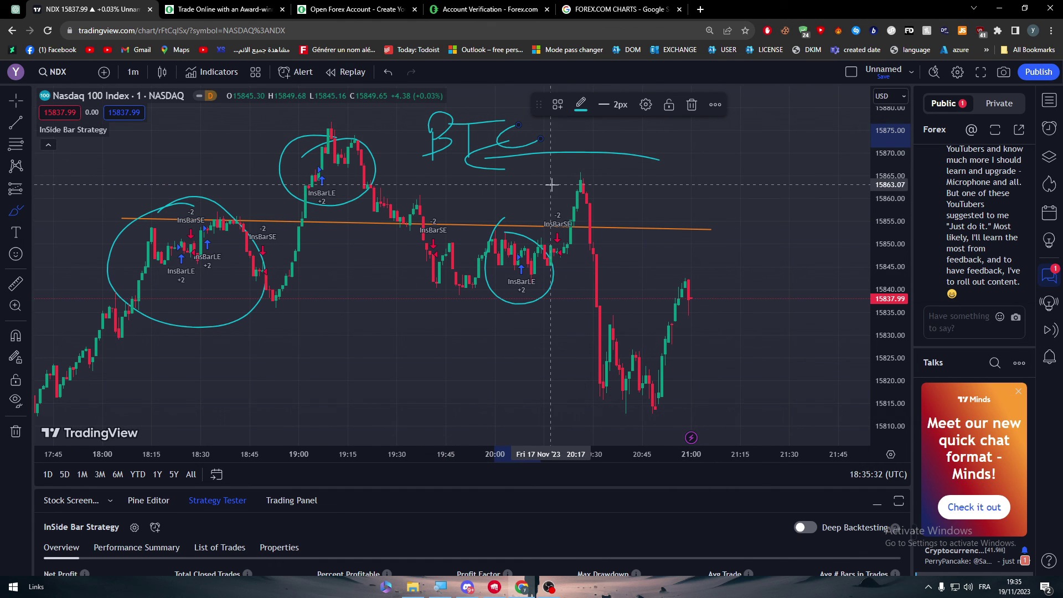
pyautogui.click(645, 15)
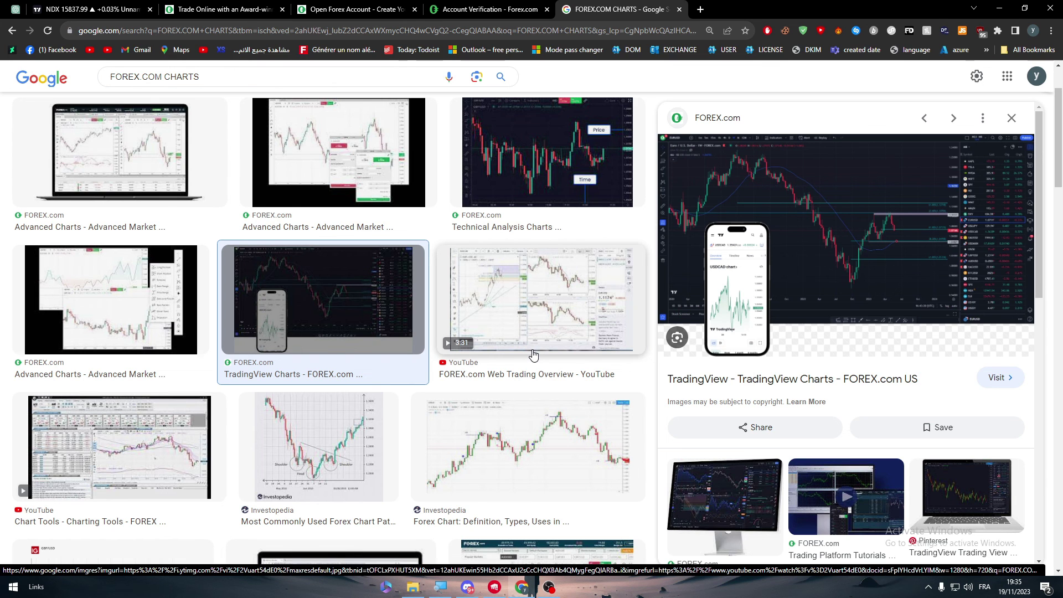
# Return to the annotated NDX chart with its trend line, strategy markers and drawings.
pyautogui.click(128, 7)
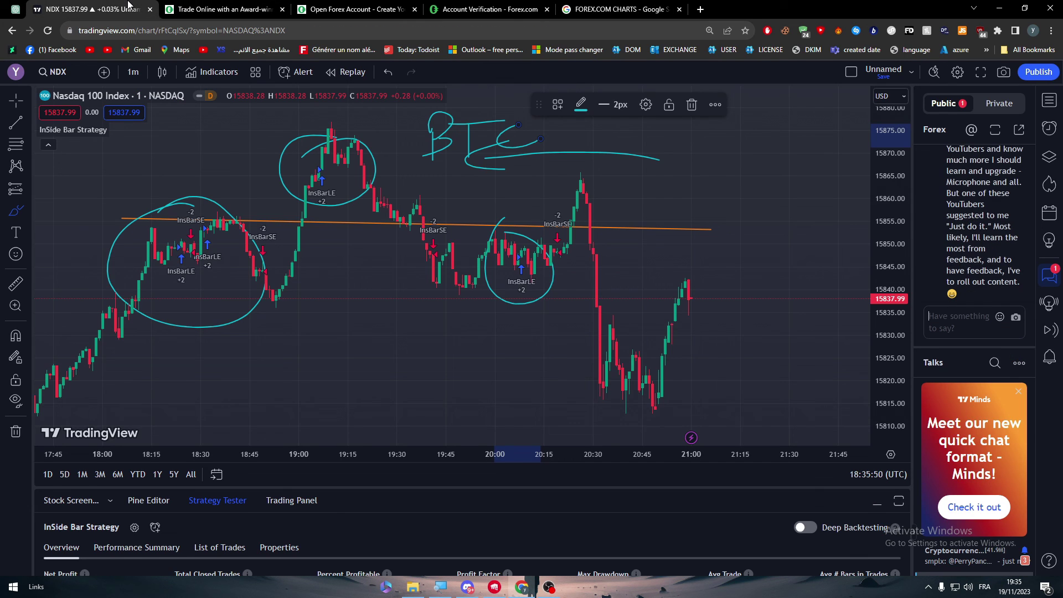